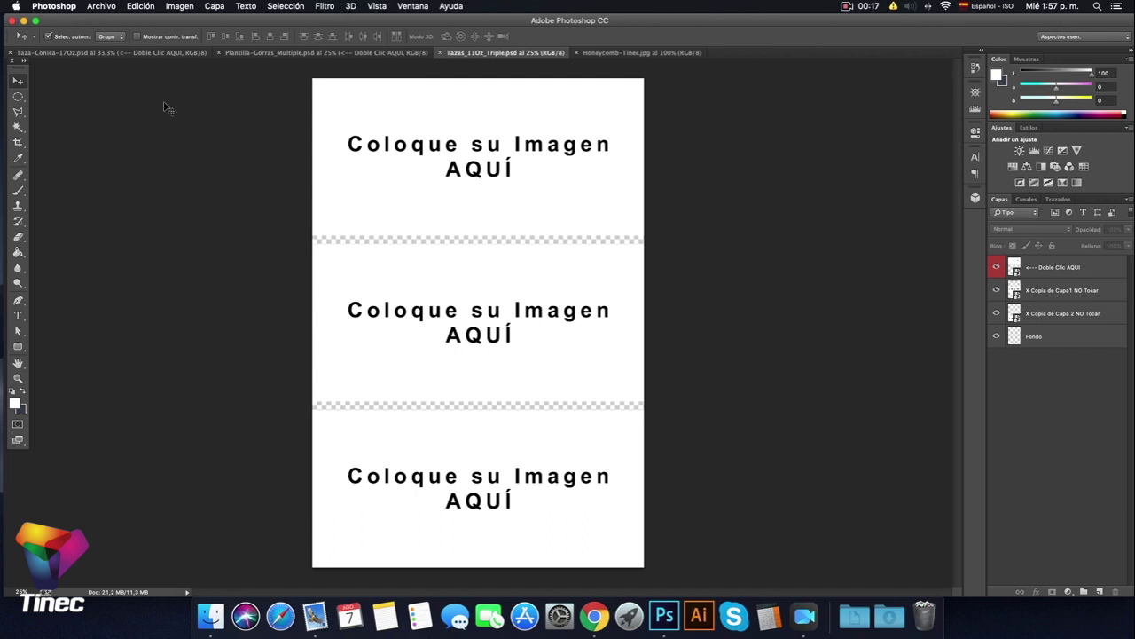
Look over the conic mug, caps and triple mug templates and the Honeycomb-Tinec.jpg logo.
click(97, 52)
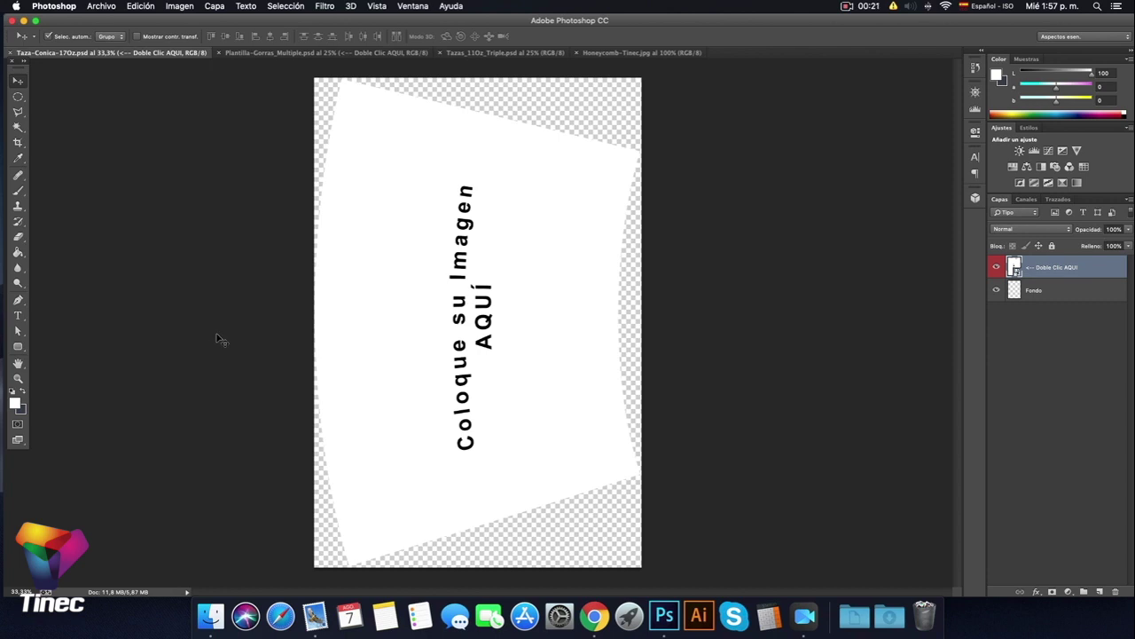
click(266, 52)
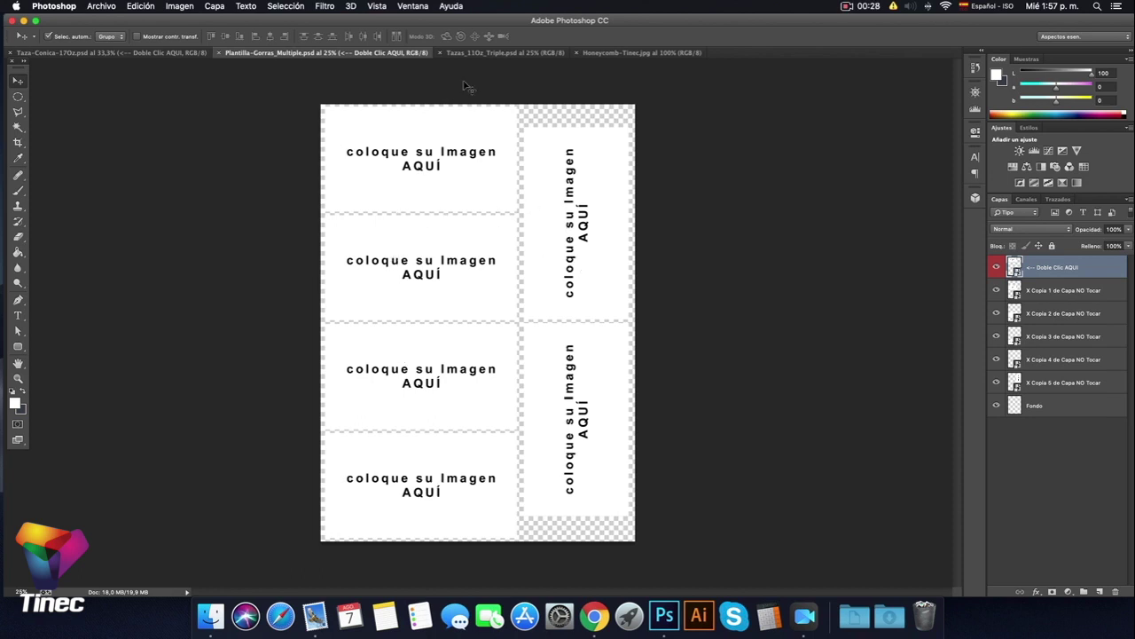
click(486, 53)
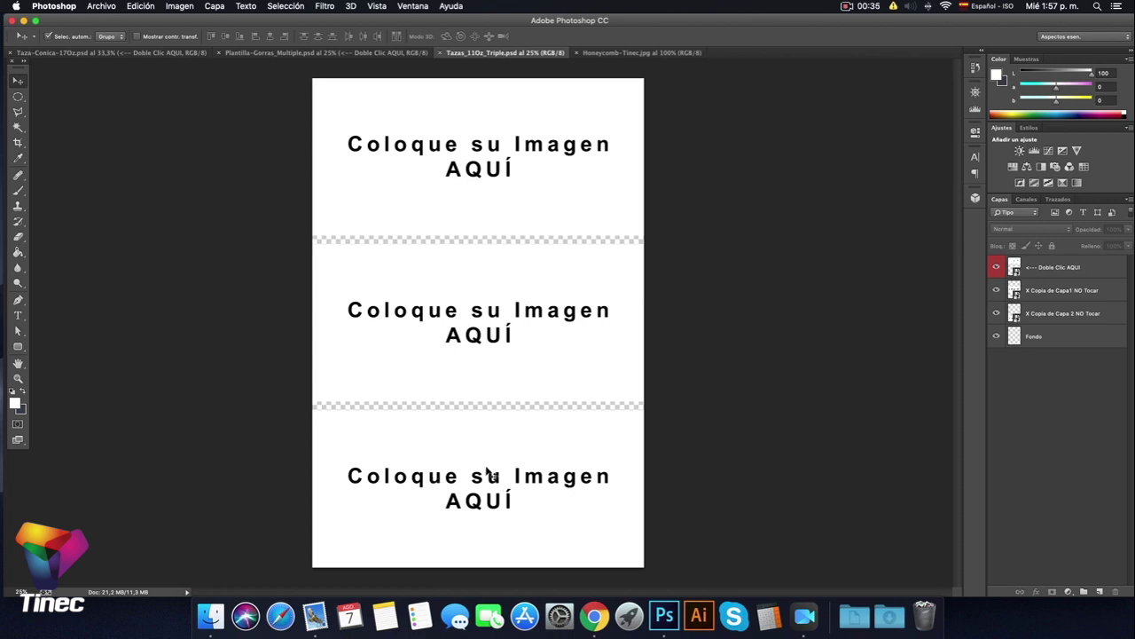
click(649, 53)
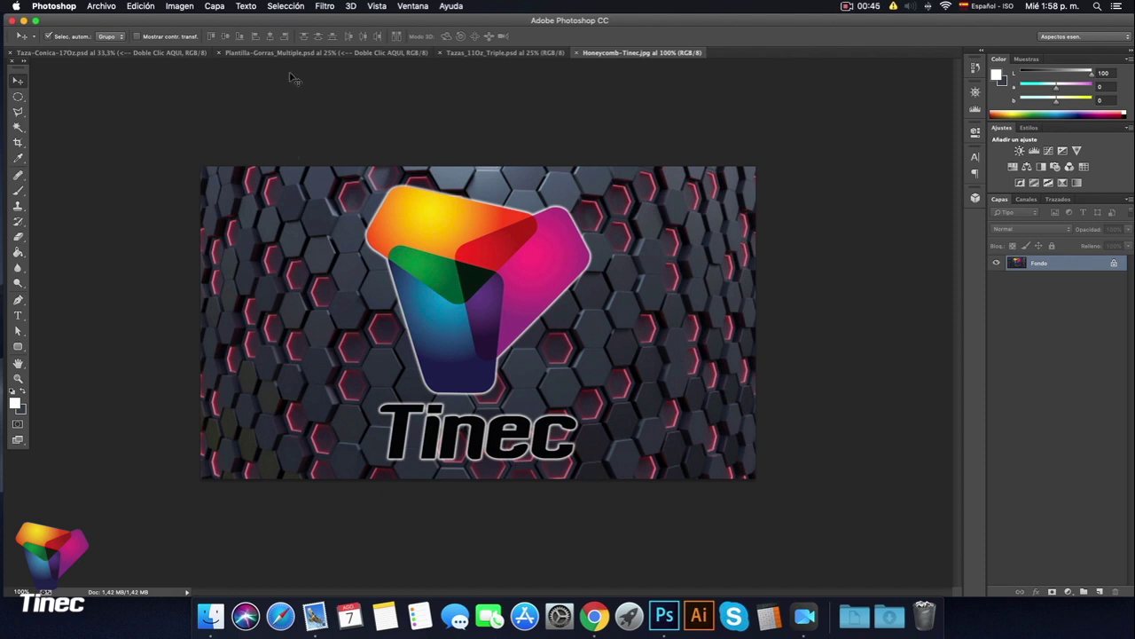
click(508, 53)
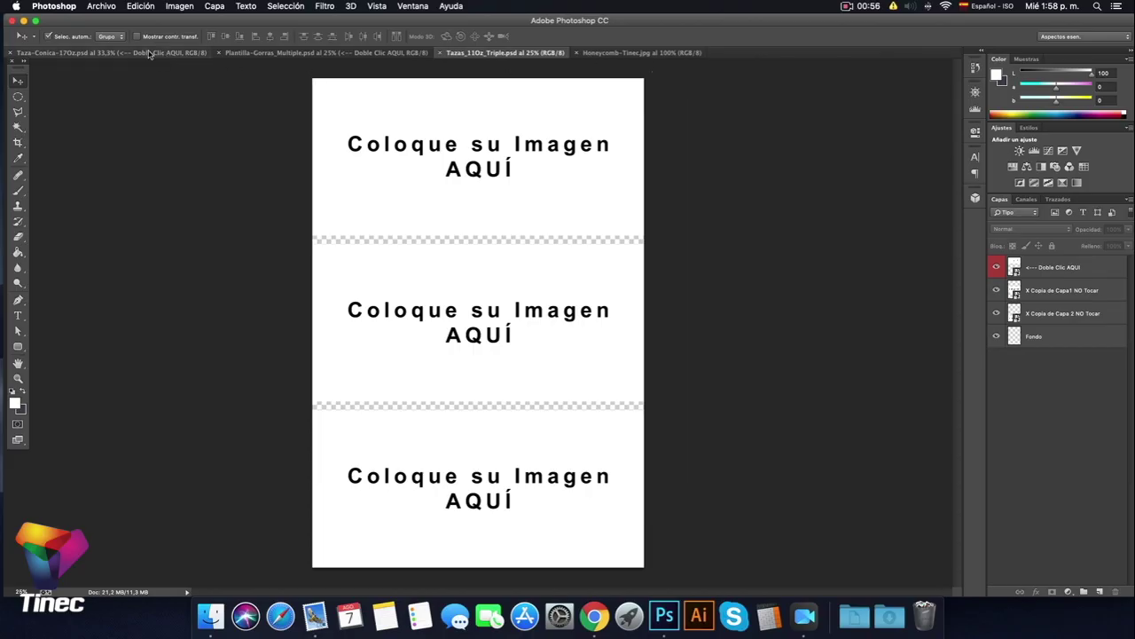
click(149, 54)
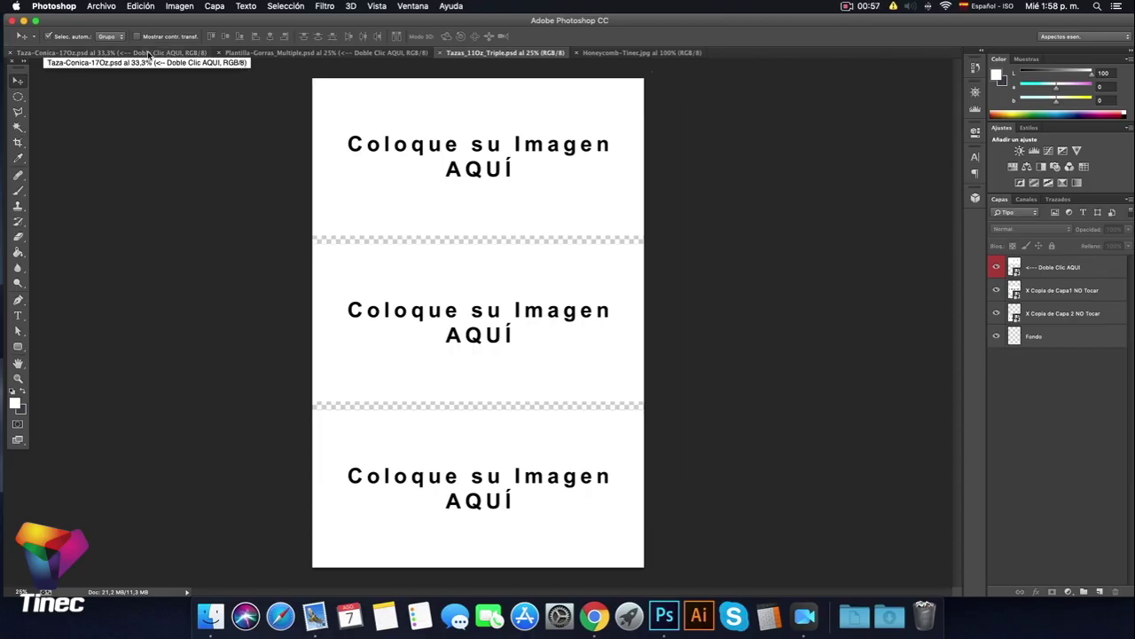
click(256, 55)
click(475, 54)
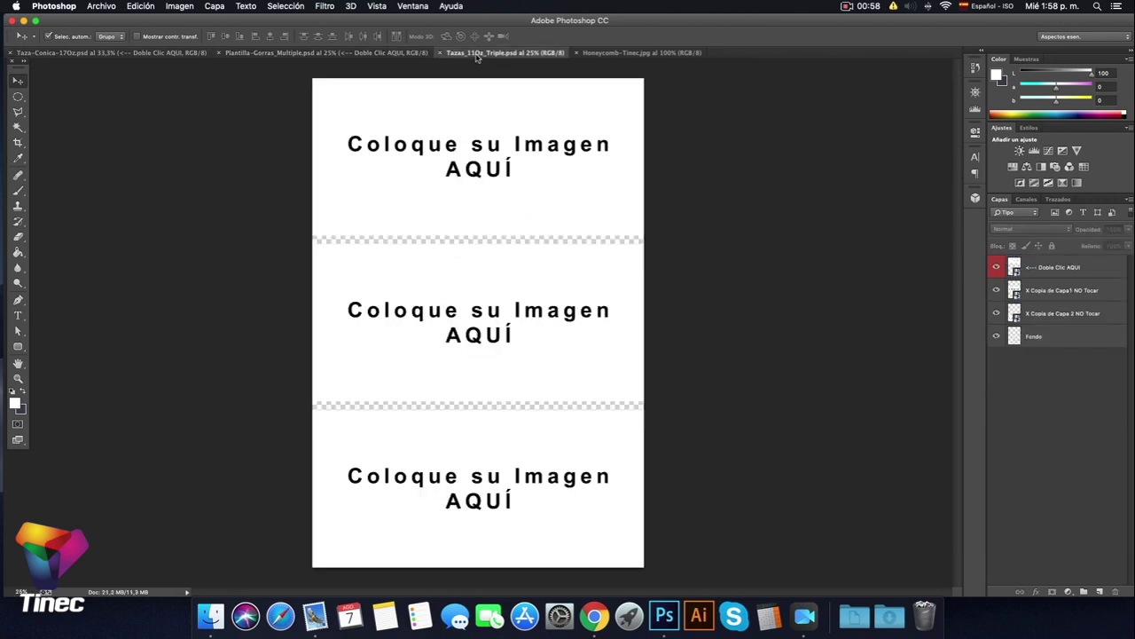
click(624, 55)
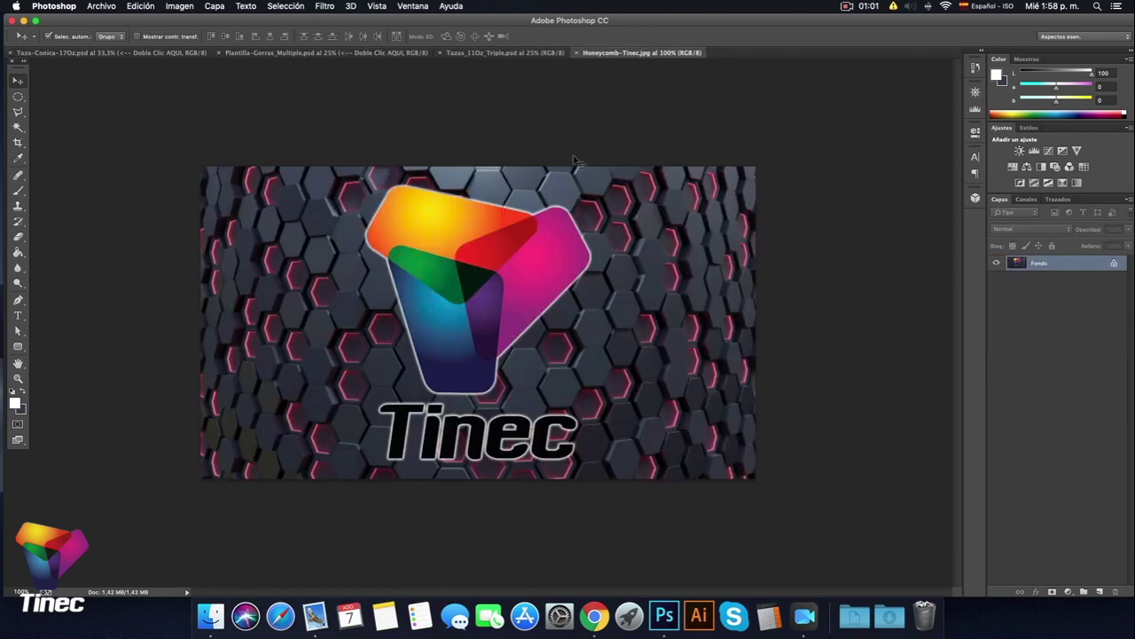
click(484, 53)
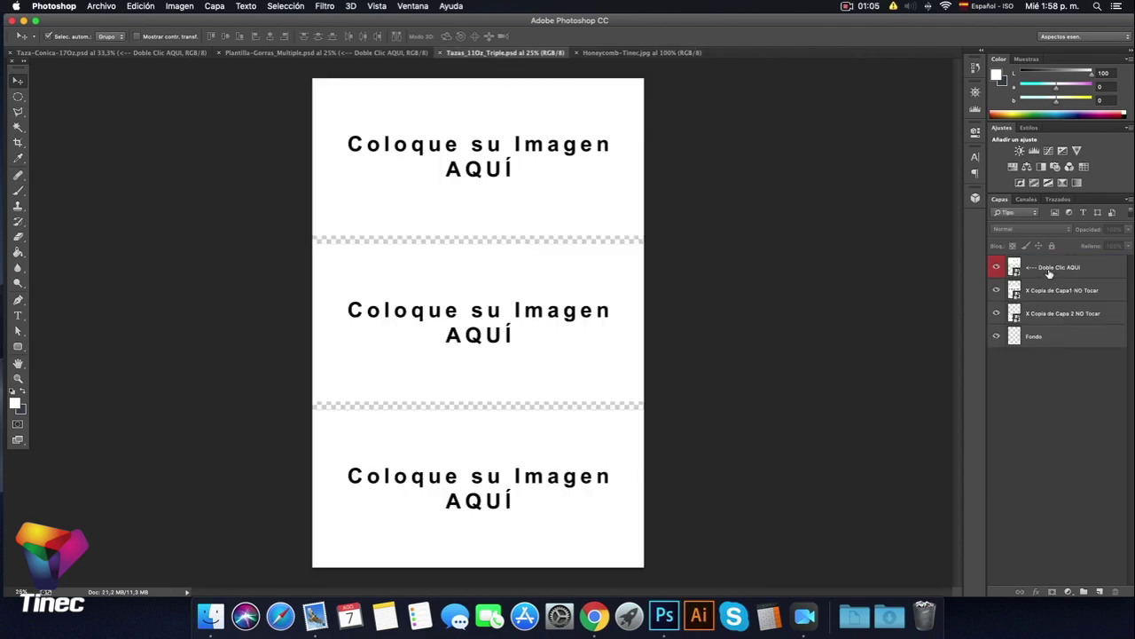
Open the triple mug's placeholder smart object and copy the entire Honeycomb-Tinec image.
double_click(1014, 268)
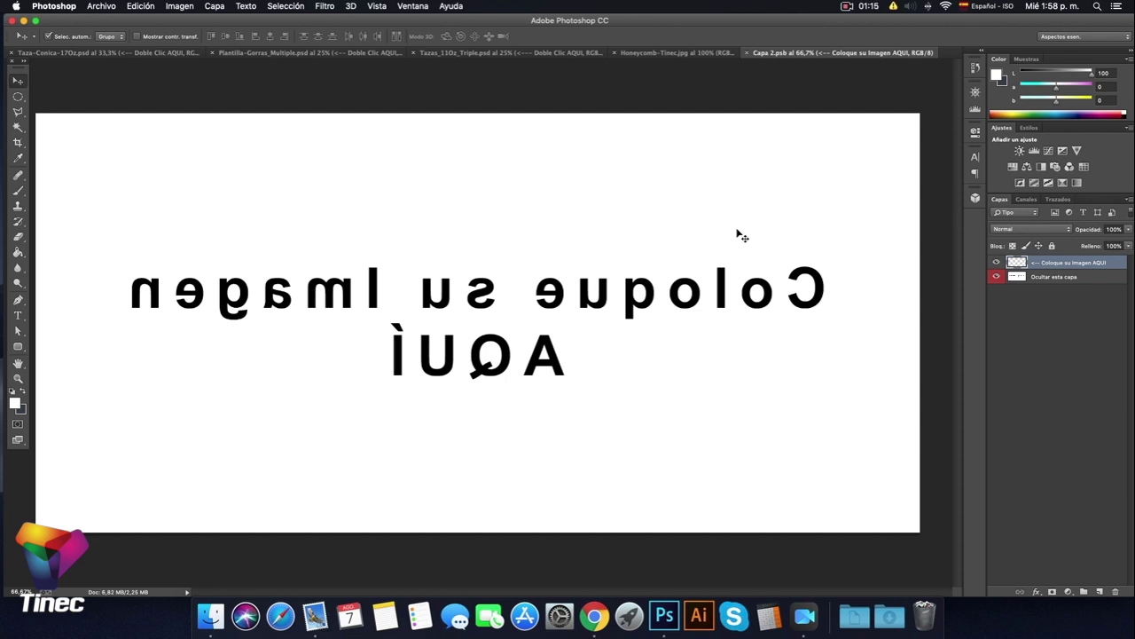
click(678, 54)
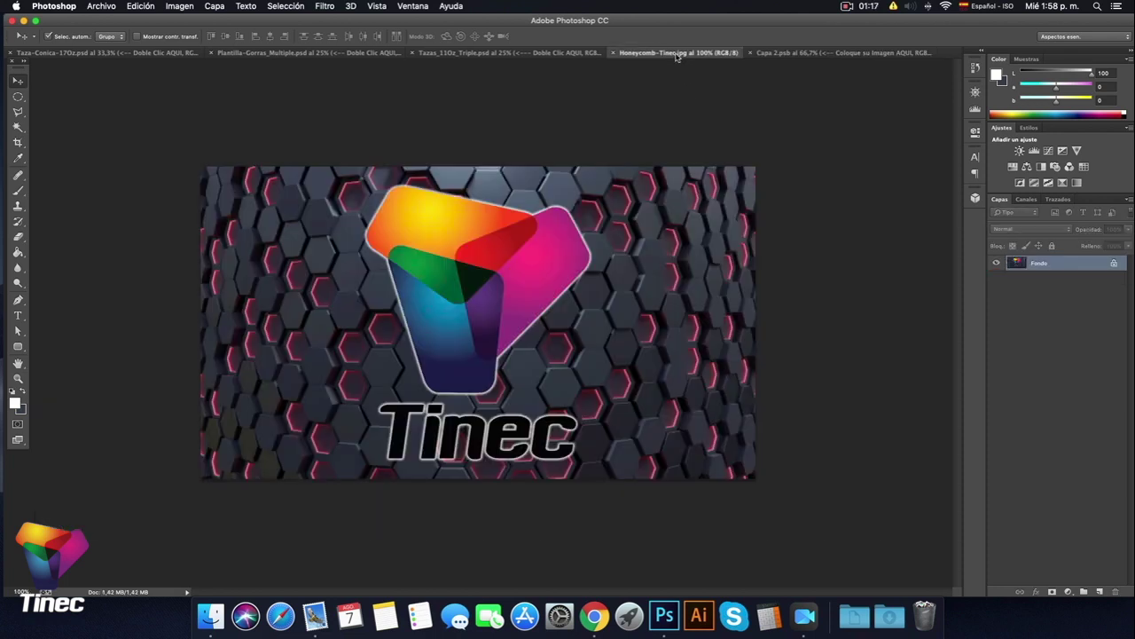
click(286, 7)
click(291, 20)
click(180, 7)
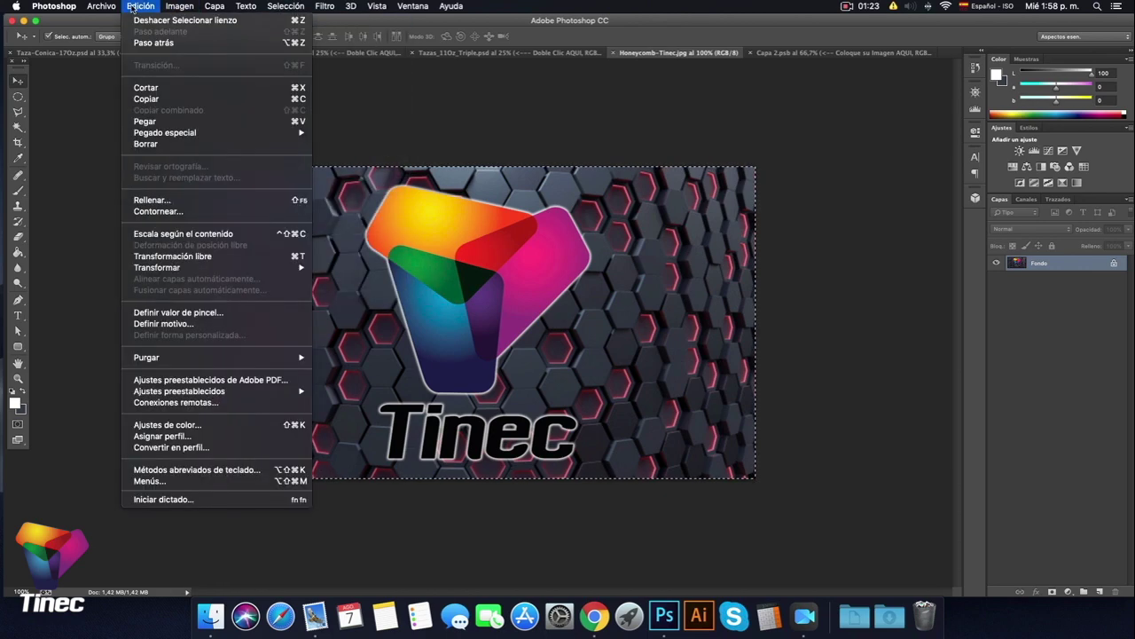
click(146, 99)
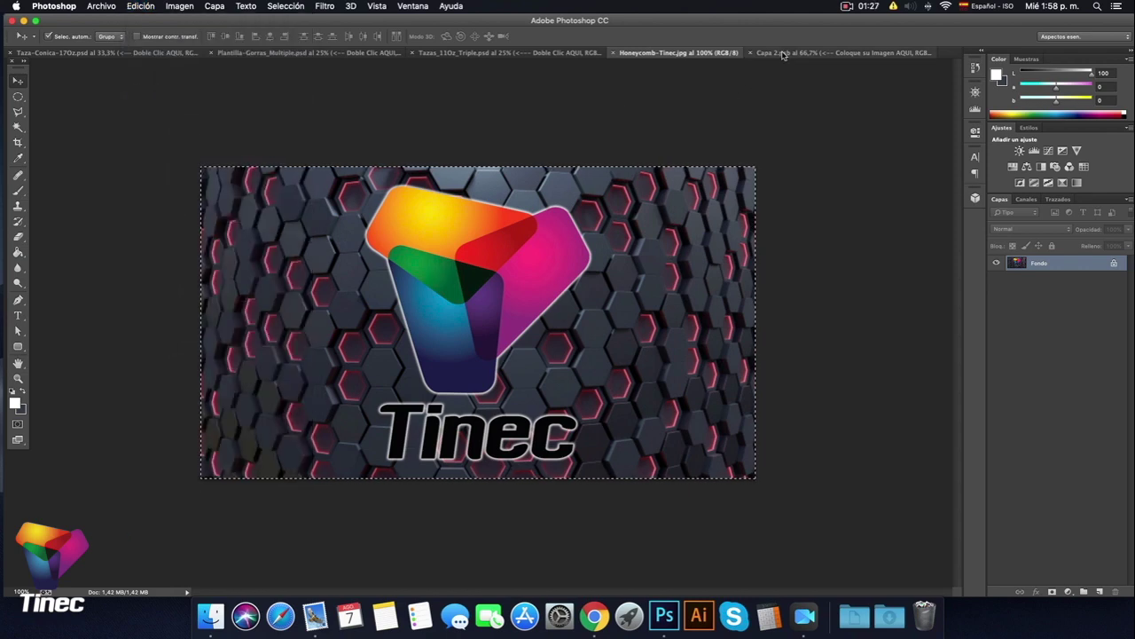
Hide the 'Ocultar esta capa' layer in Capa 2.psb and paste the Tinec image.
click(783, 53)
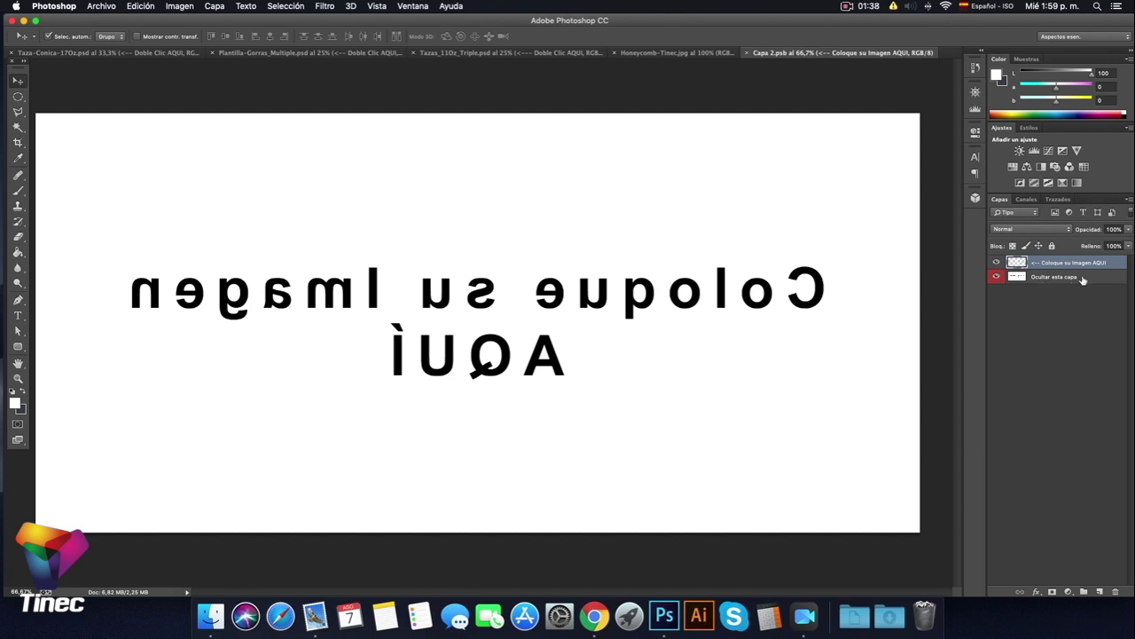
click(997, 278)
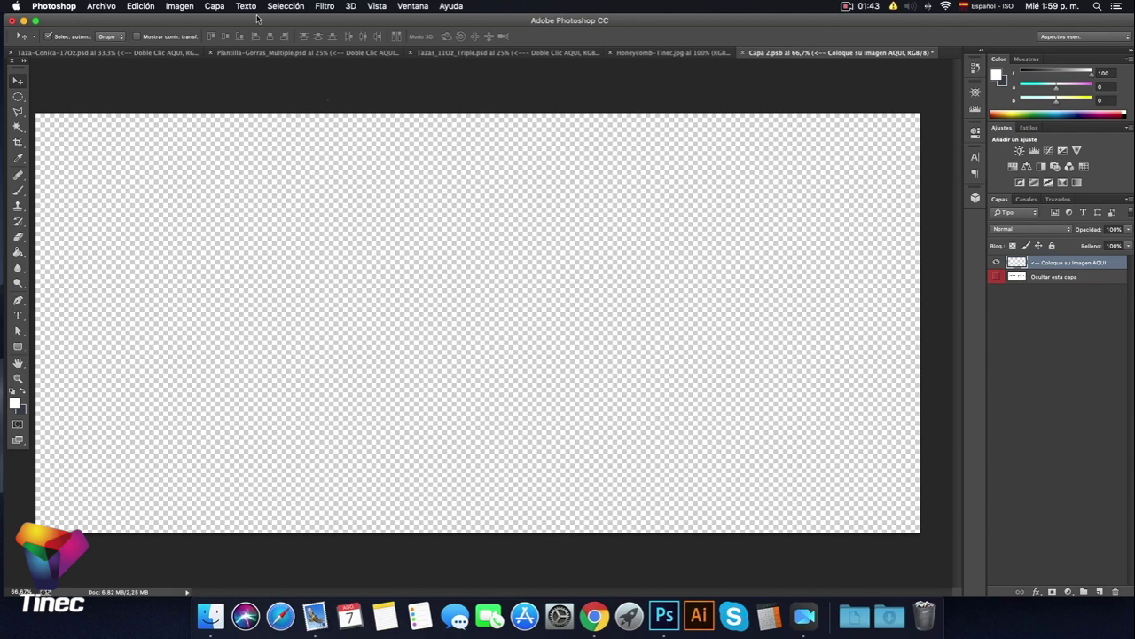
click(133, 6)
click(165, 121)
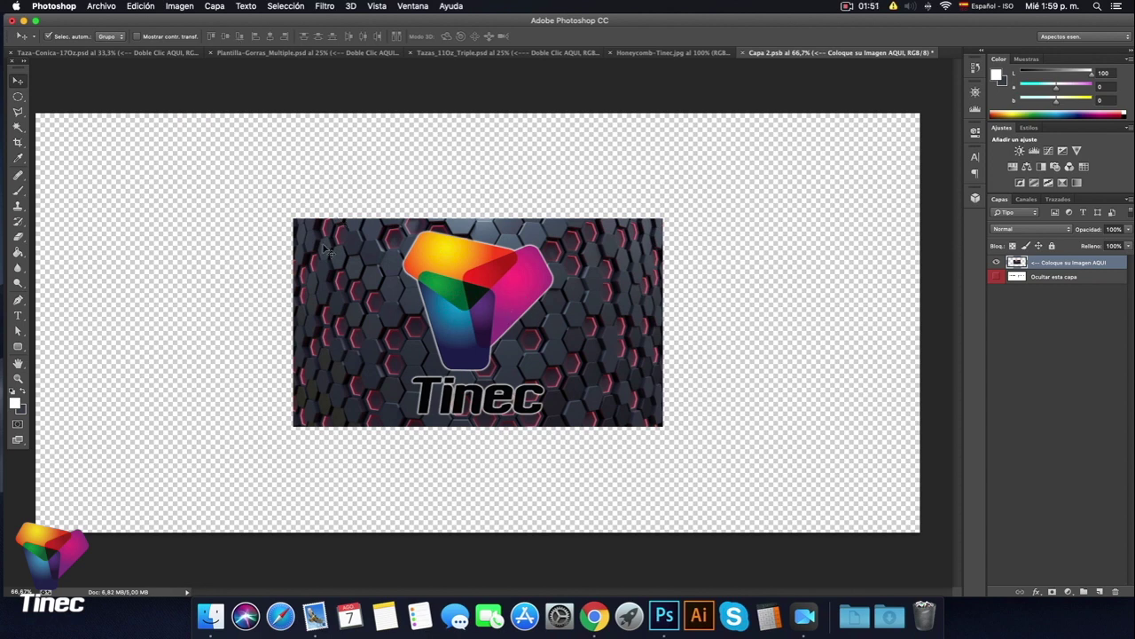
Scale the pasted Tinec image to about 201% so it fills the Capa 2.psb canvas height.
key(ctrl+t)
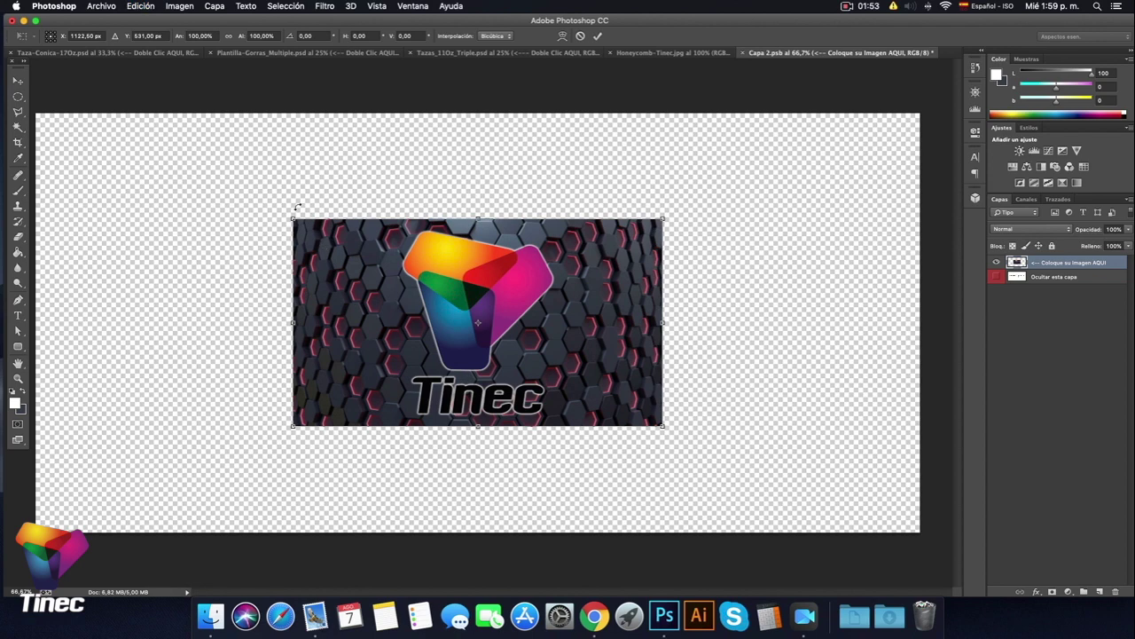
drag(293, 218, 33, 73)
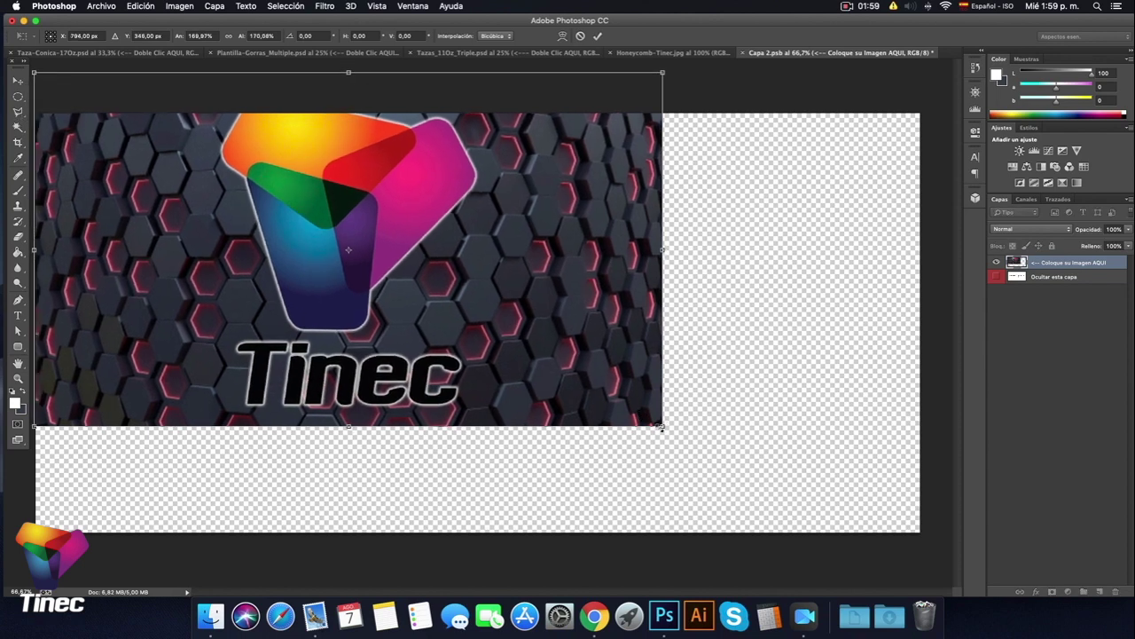
mouse_move(661, 427)
mouse_down()
mouse_move(771, 461)
mouse_move(938, 545)
mouse_up()
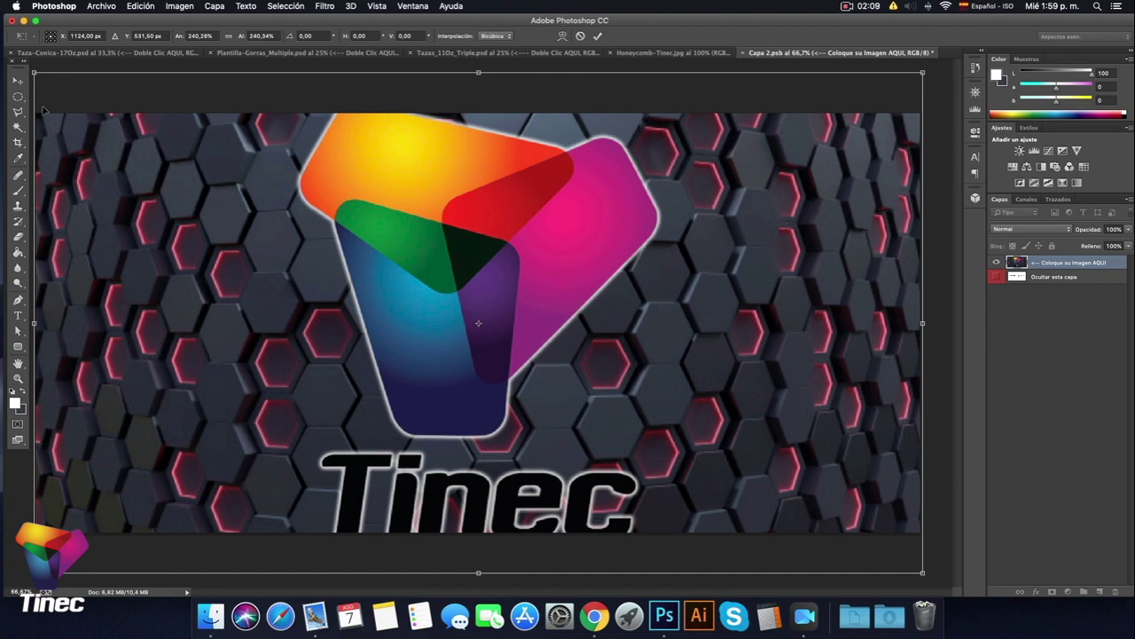
drag(34, 71, 93, 133)
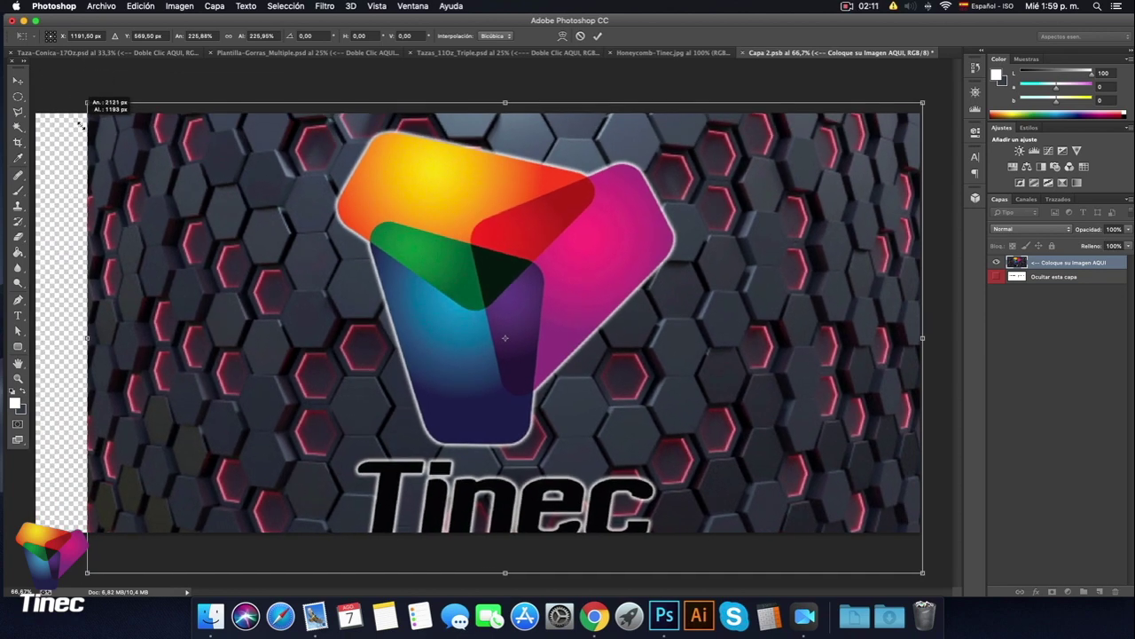
drag(93, 133, 94, 133)
drag(925, 573, 859, 516)
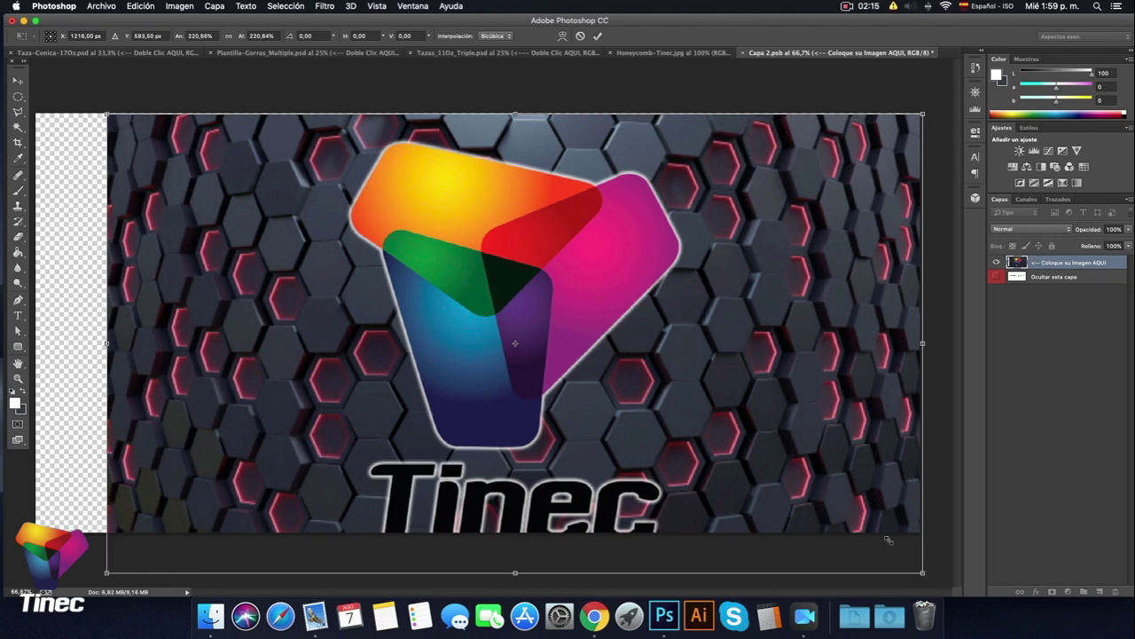
drag(858, 516, 860, 517)
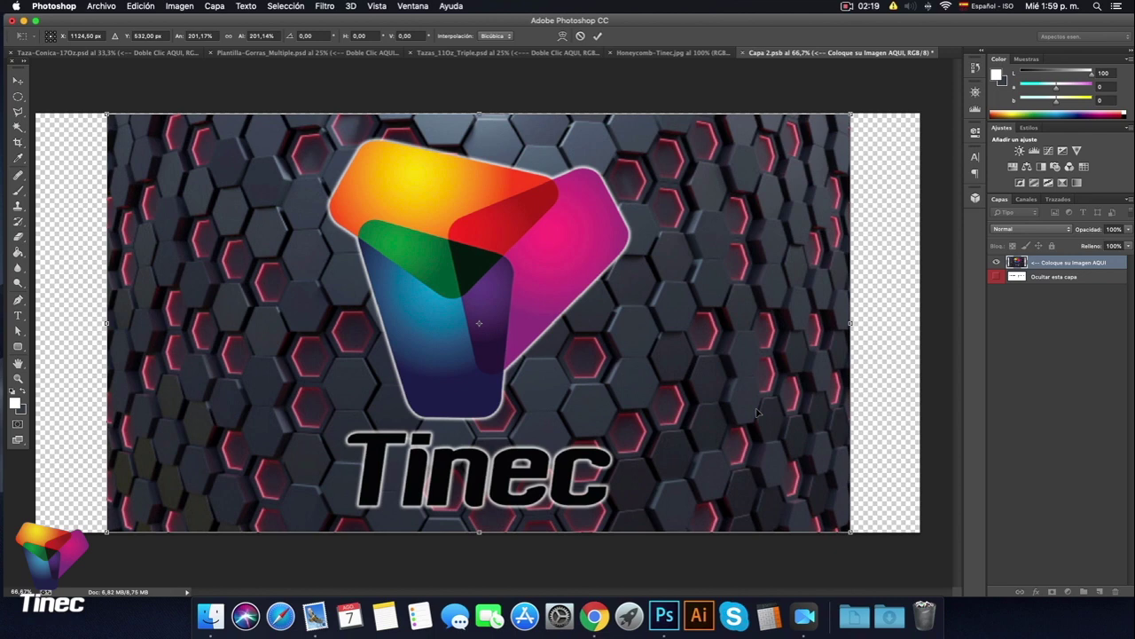
key(Return)
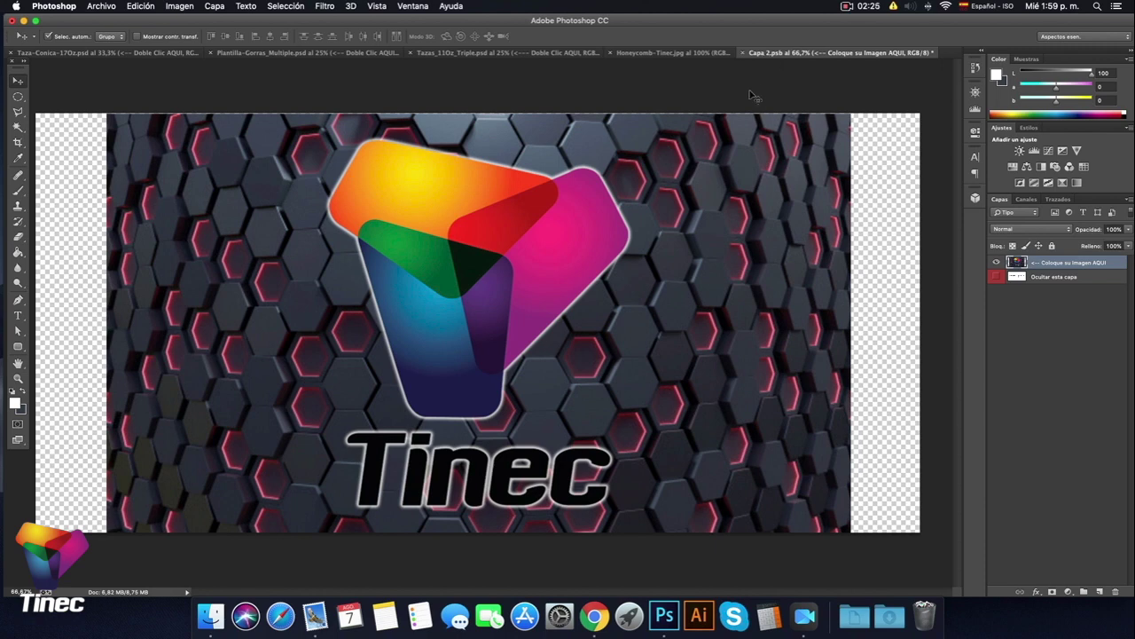
click(110, 9)
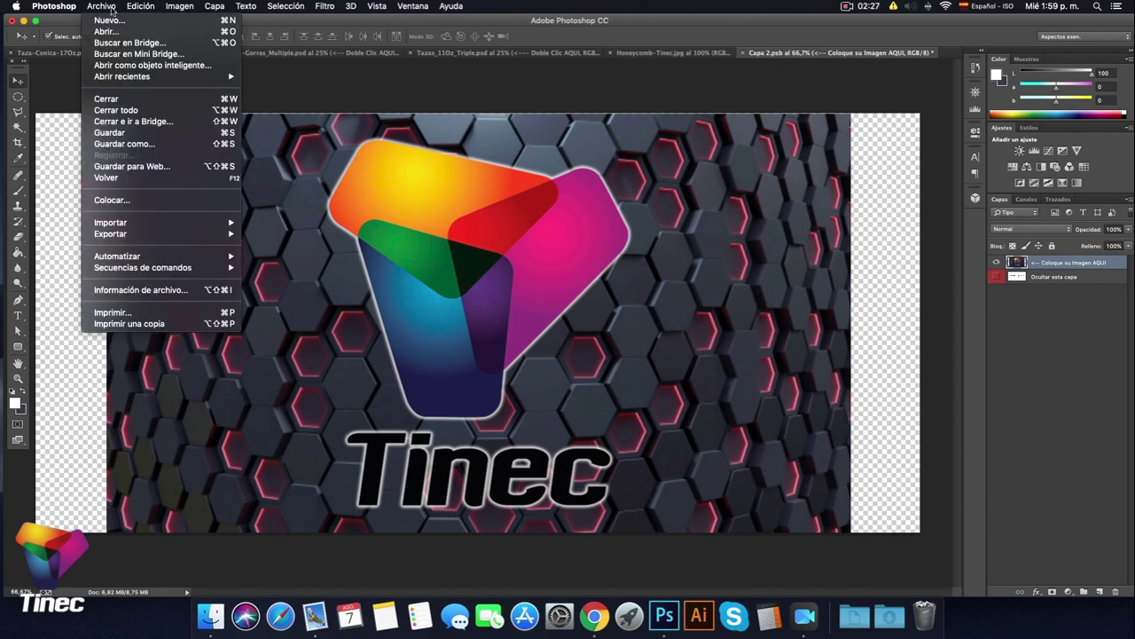
Save and close Capa 2.psb, then open the caps template's smart object Capa 221.psb.
click(111, 132)
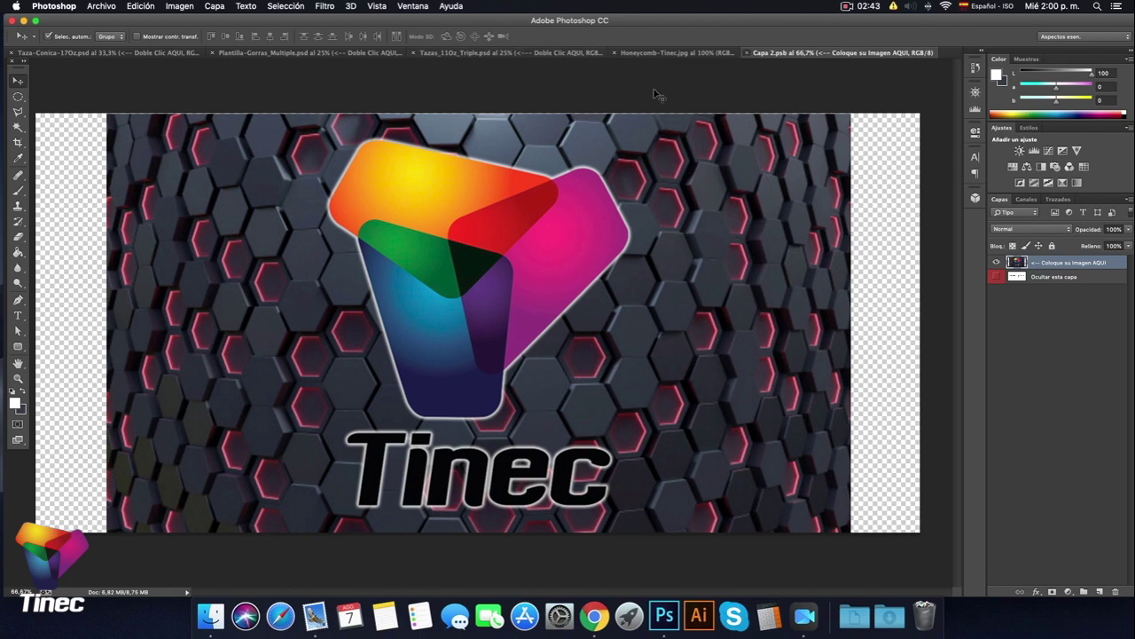
key(super+w)
click(482, 54)
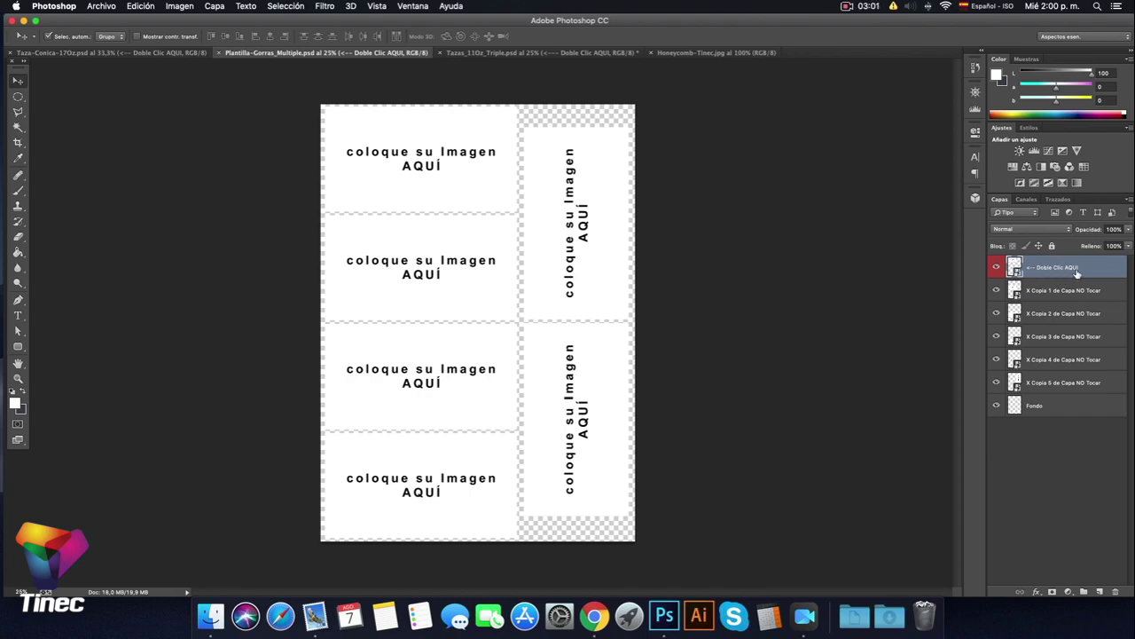
double_click(1016, 267)
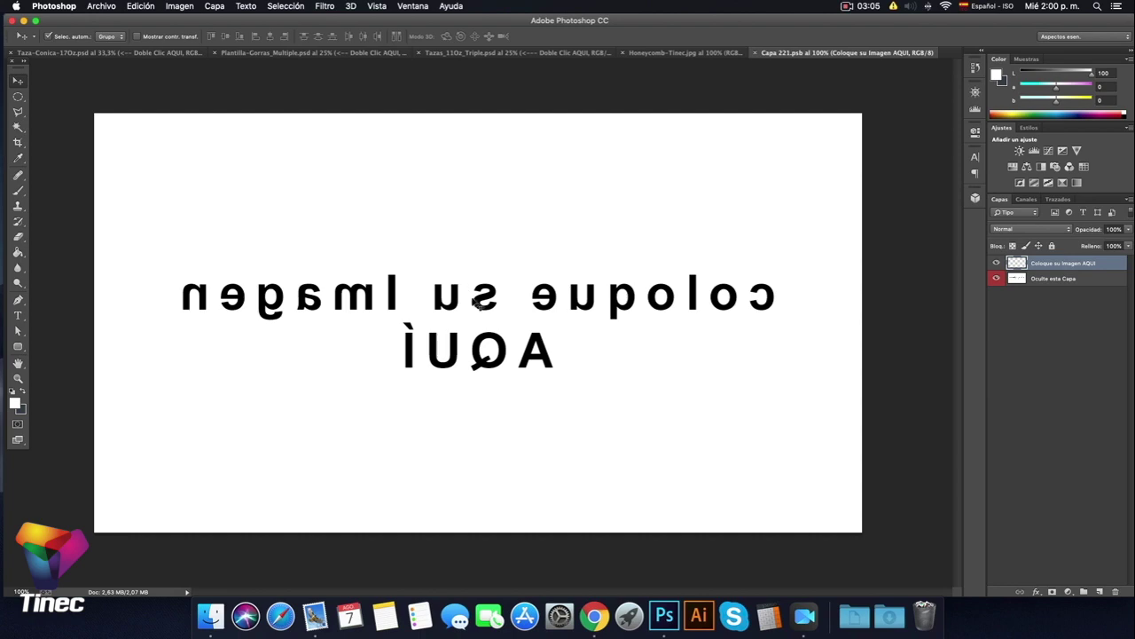
Hide the 'Oculte esta Capa' layer and paste the Tinec image into Capa 221.psb.
click(996, 280)
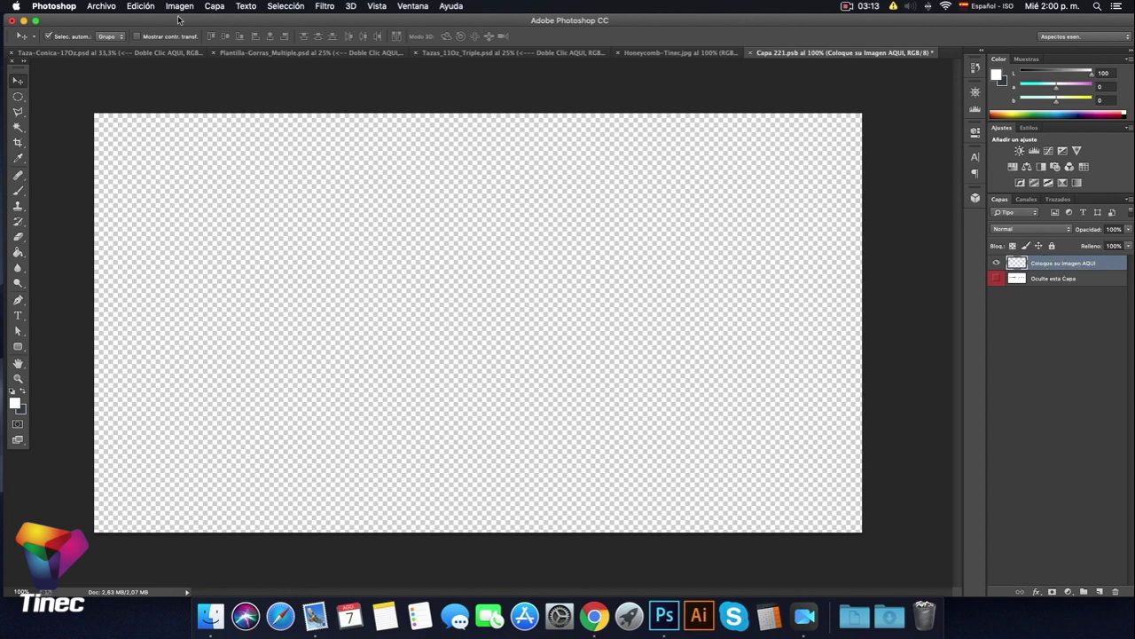
click(141, 6)
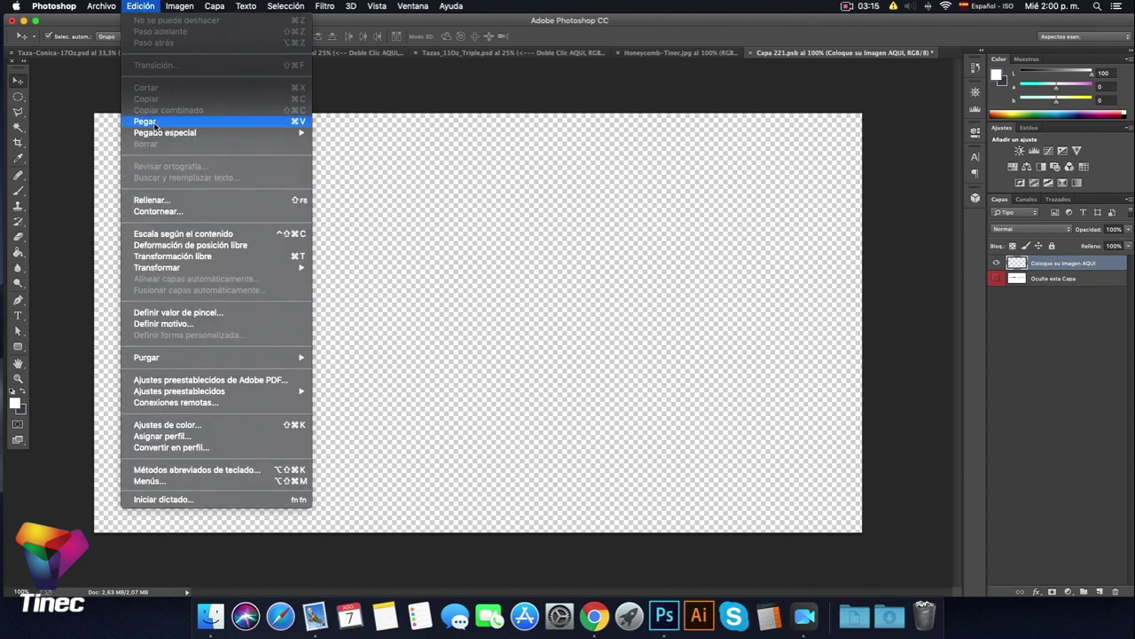
click(145, 122)
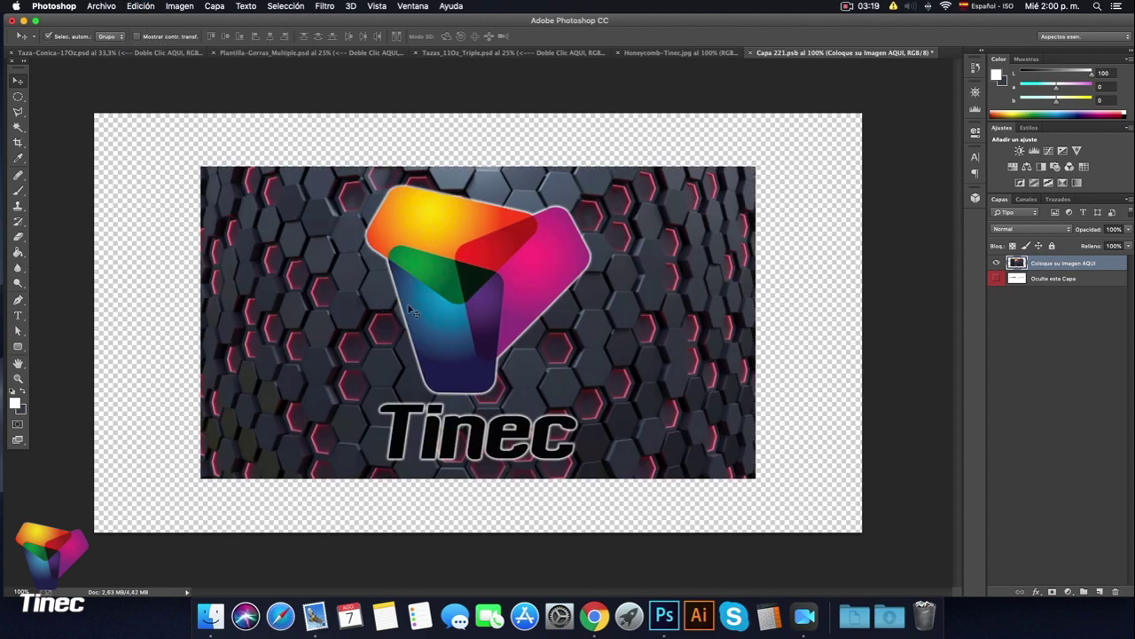
Scale the pasted Tinec image to about 139% so it covers the canvas.
key(super+t)
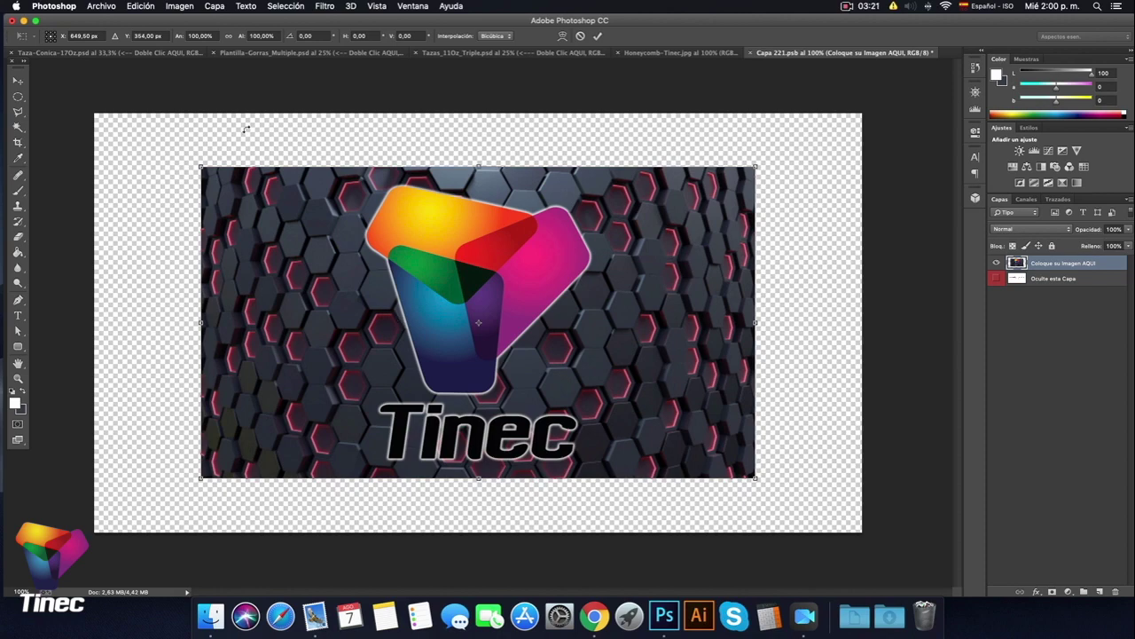
drag(202, 166, 91, 105)
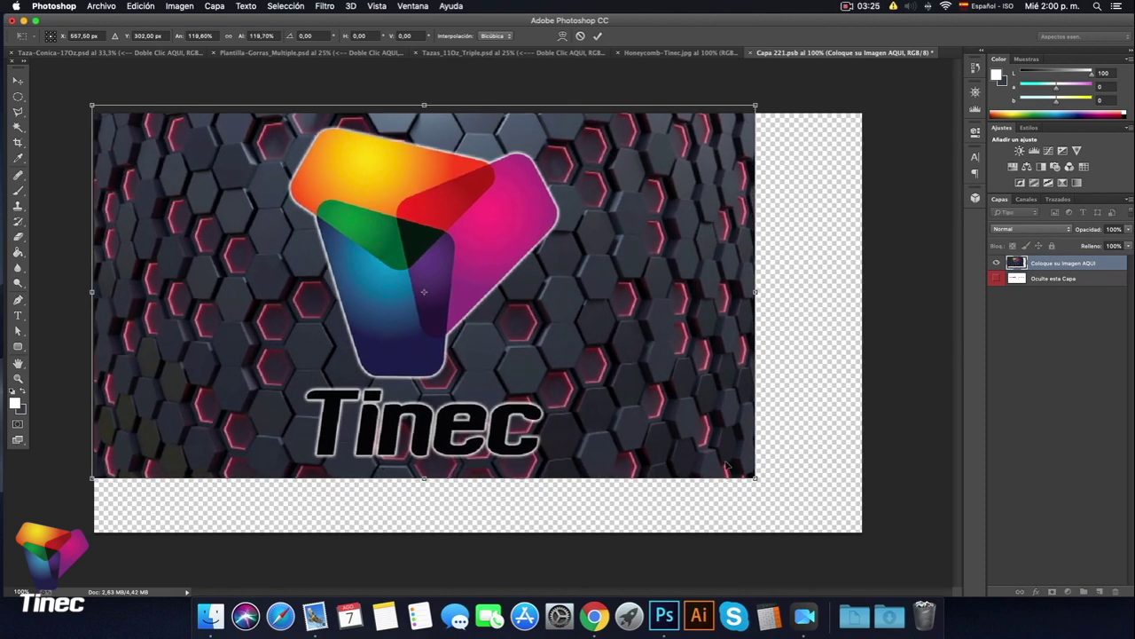
drag(755, 478, 864, 539)
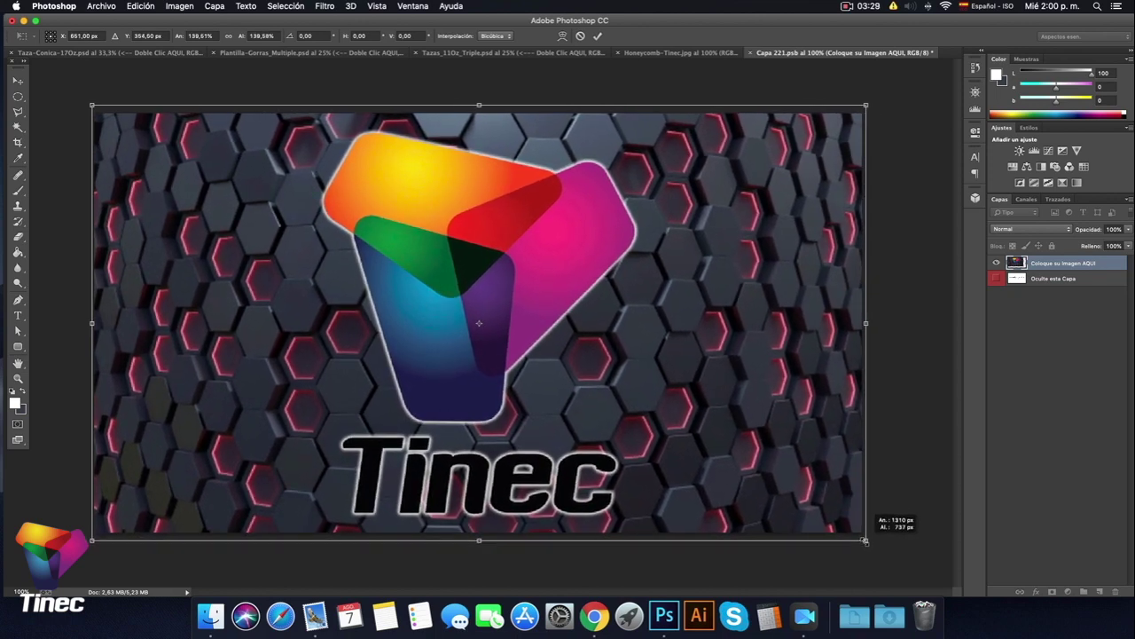
drag(863, 539, 865, 540)
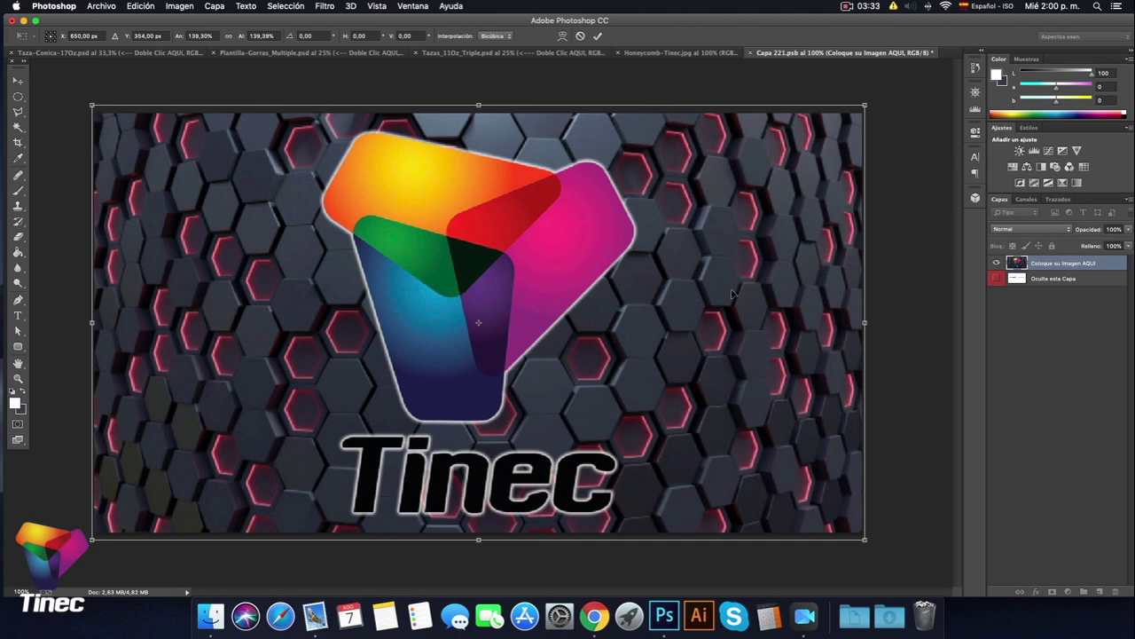
key(Return)
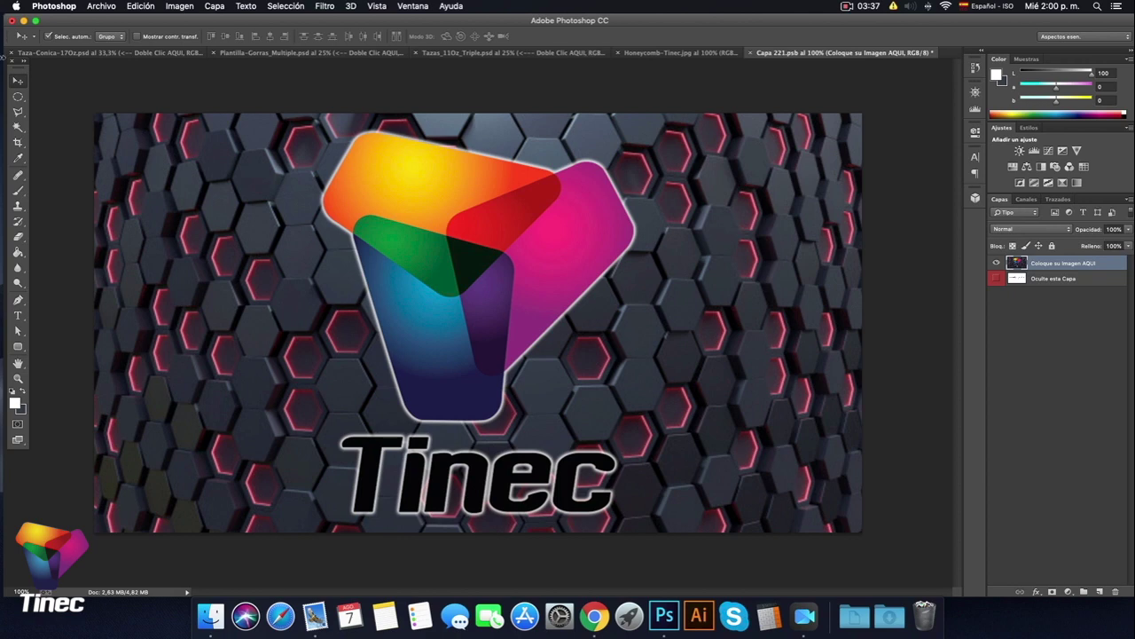
Save Capa 221.psb and close it, returning to the Plantilla-Gorras_Multiple template.
click(106, 9)
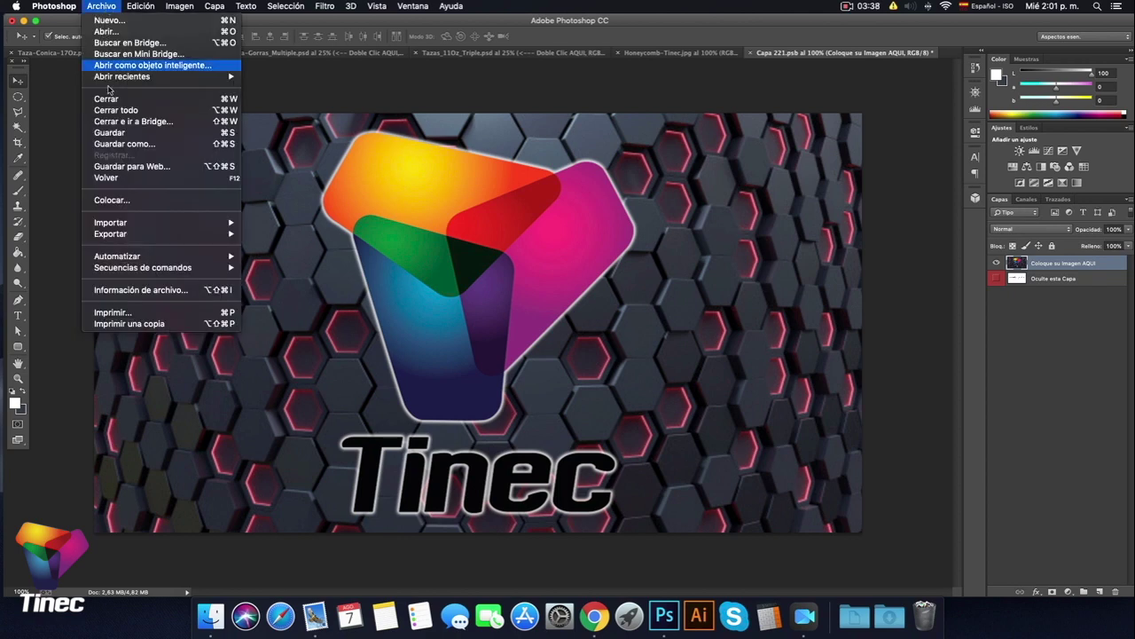
click(110, 132)
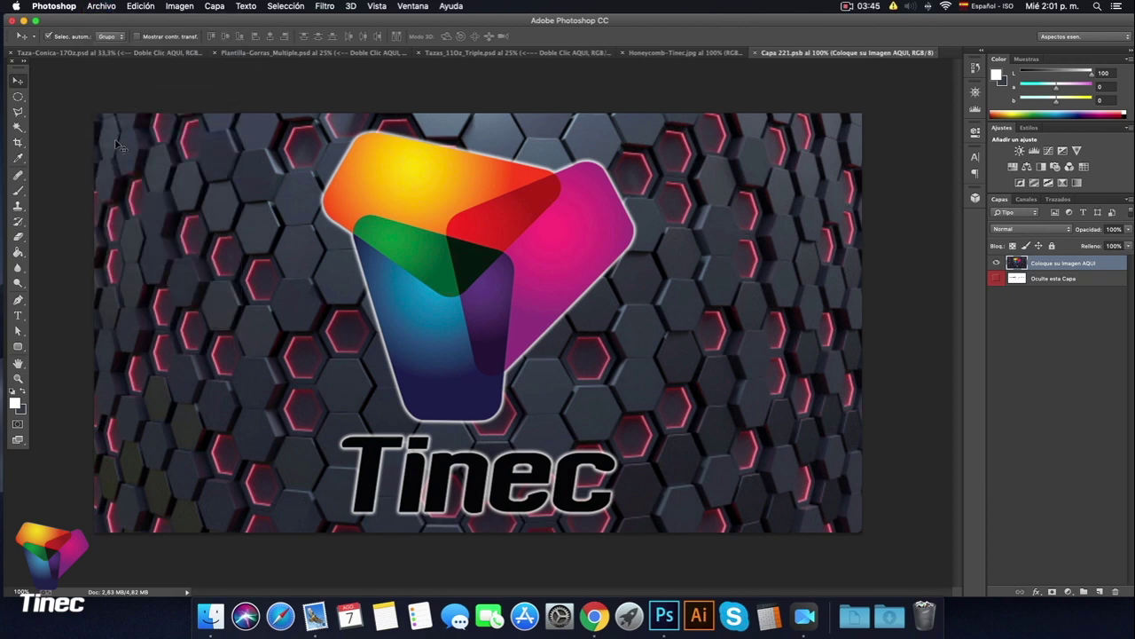
click(754, 54)
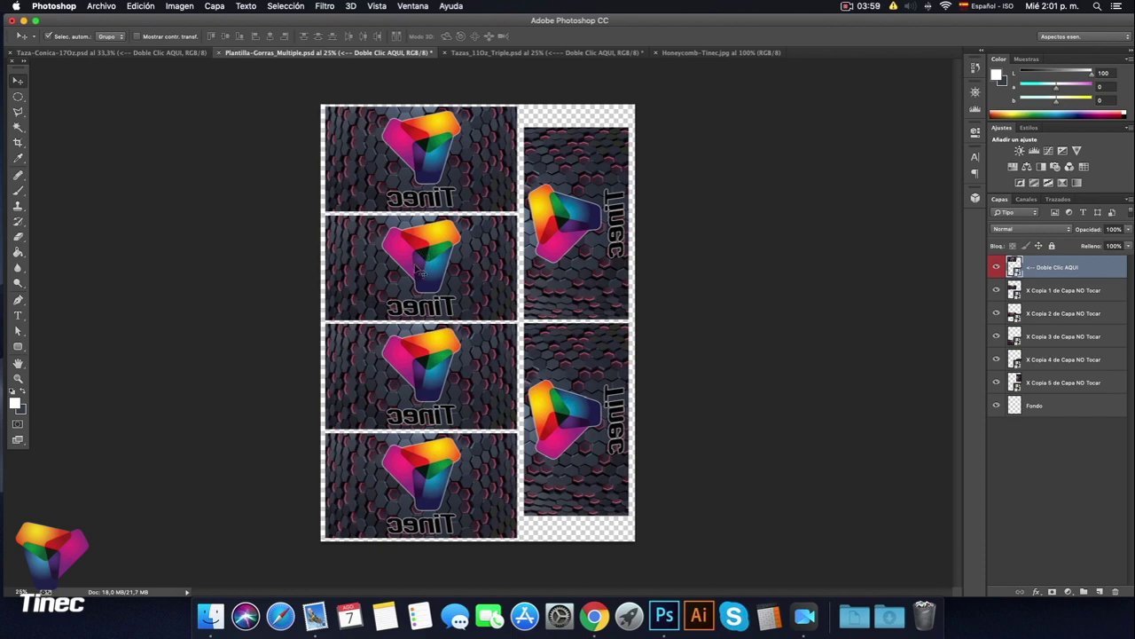
click(88, 57)
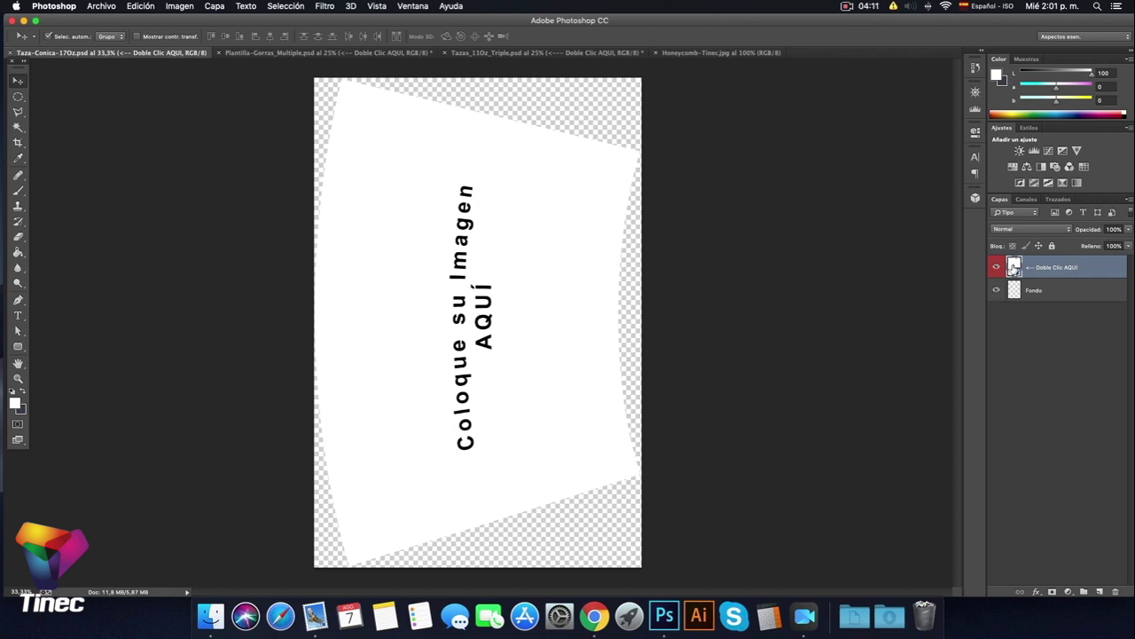
Open Capa 11.psb, hide 'Oculte esta Capa', and paste the Tinec image onto 'Coloque su Imagen Aqui'.
double_click(1014, 268)
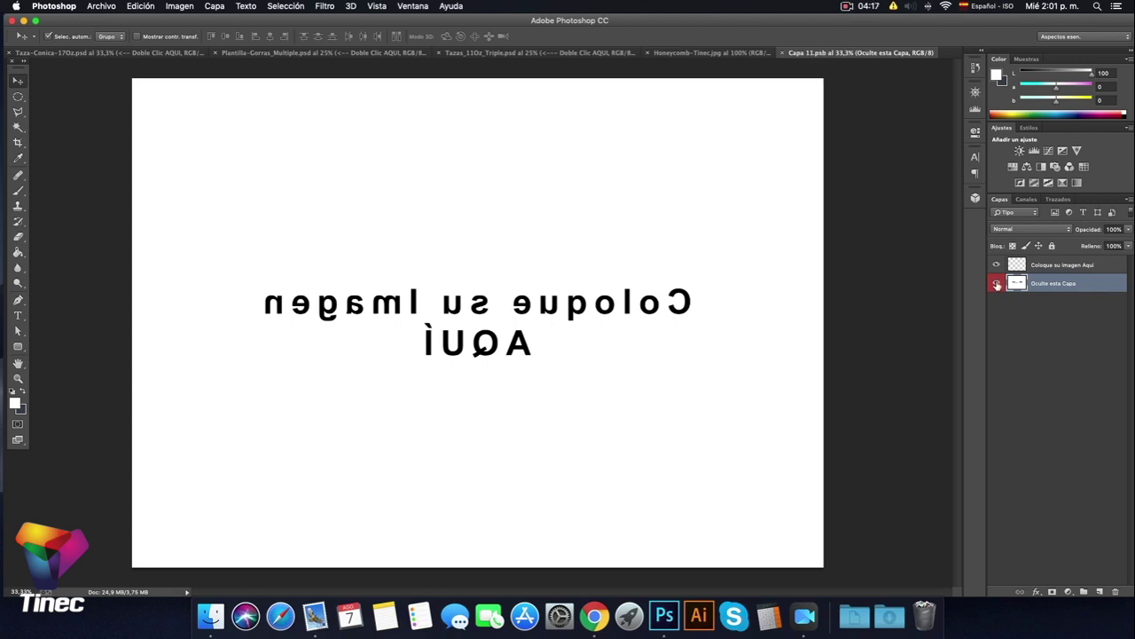
click(997, 284)
click(1059, 270)
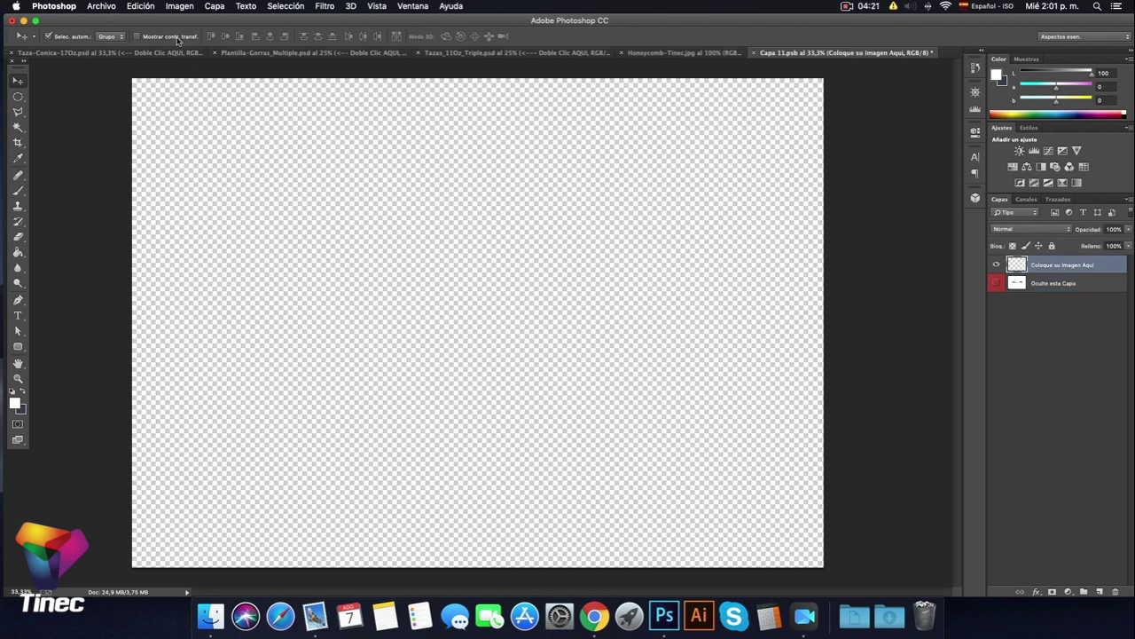
click(140, 8)
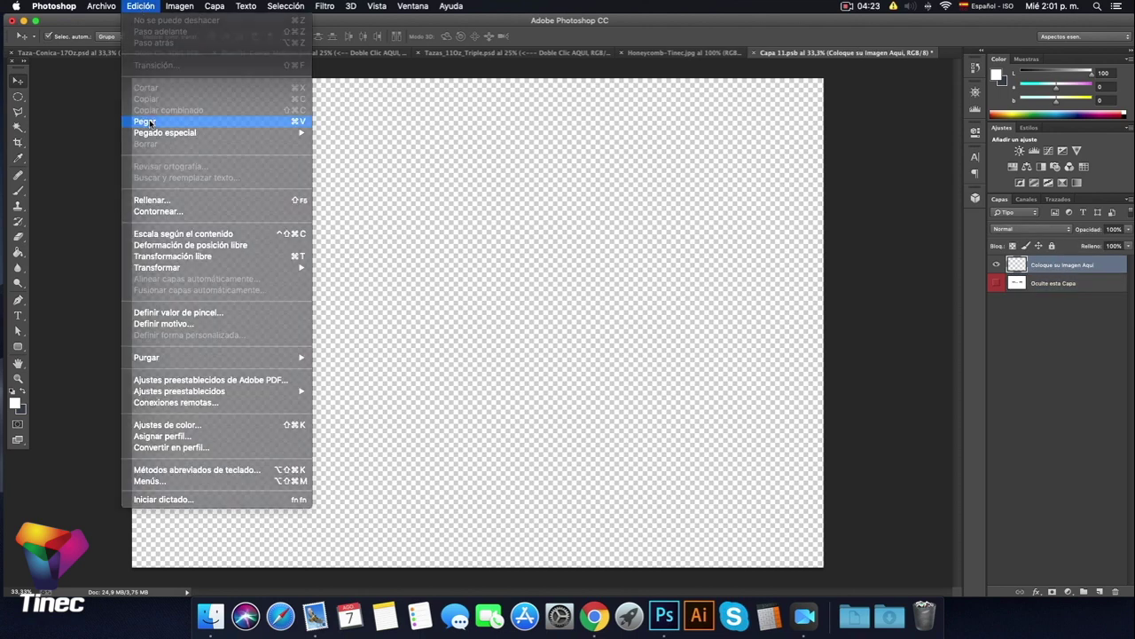
click(147, 121)
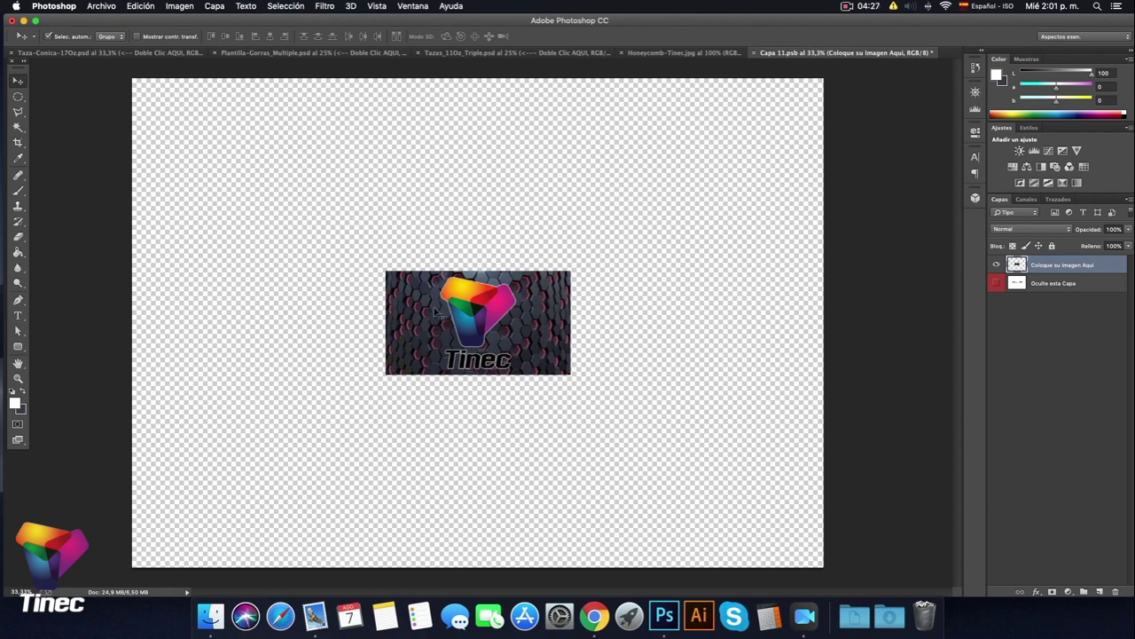
Scale the pasted Tinec image to about 476% to cover the Capa 11.psb canvas.
key(ctrl+t)
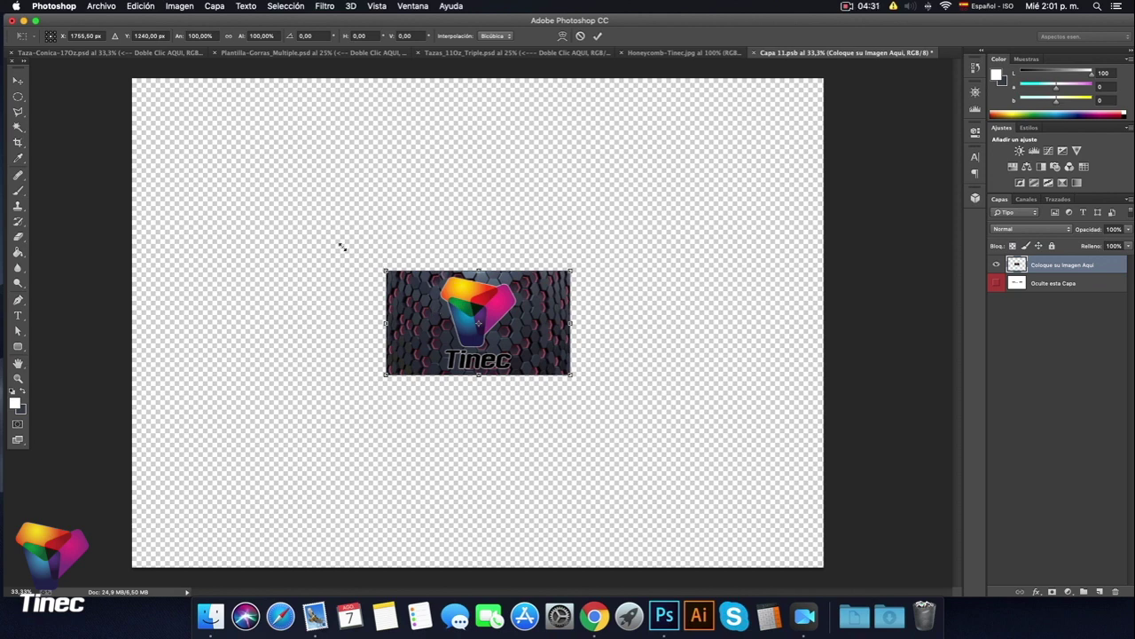
drag(385, 271, 70, 68)
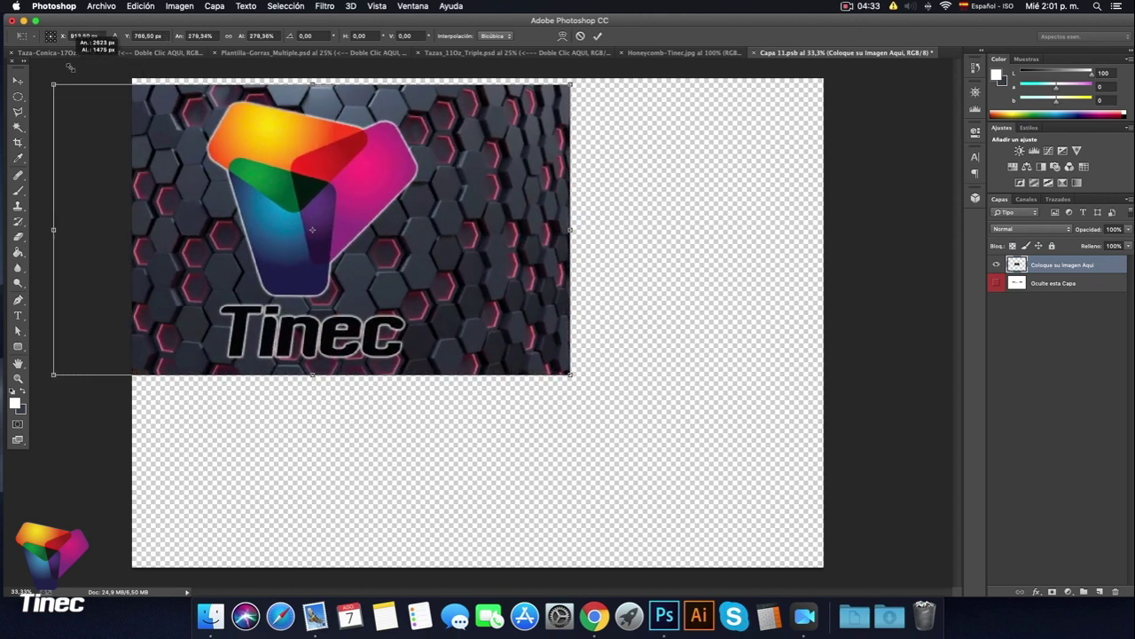
drag(572, 377, 918, 570)
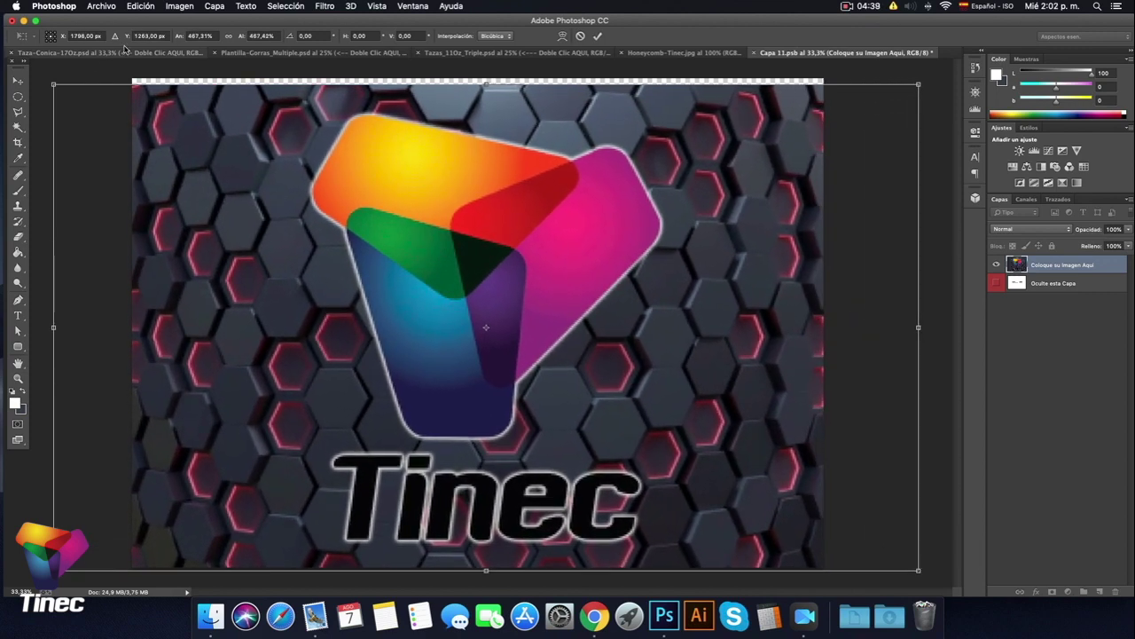
drag(53, 83, 38, 75)
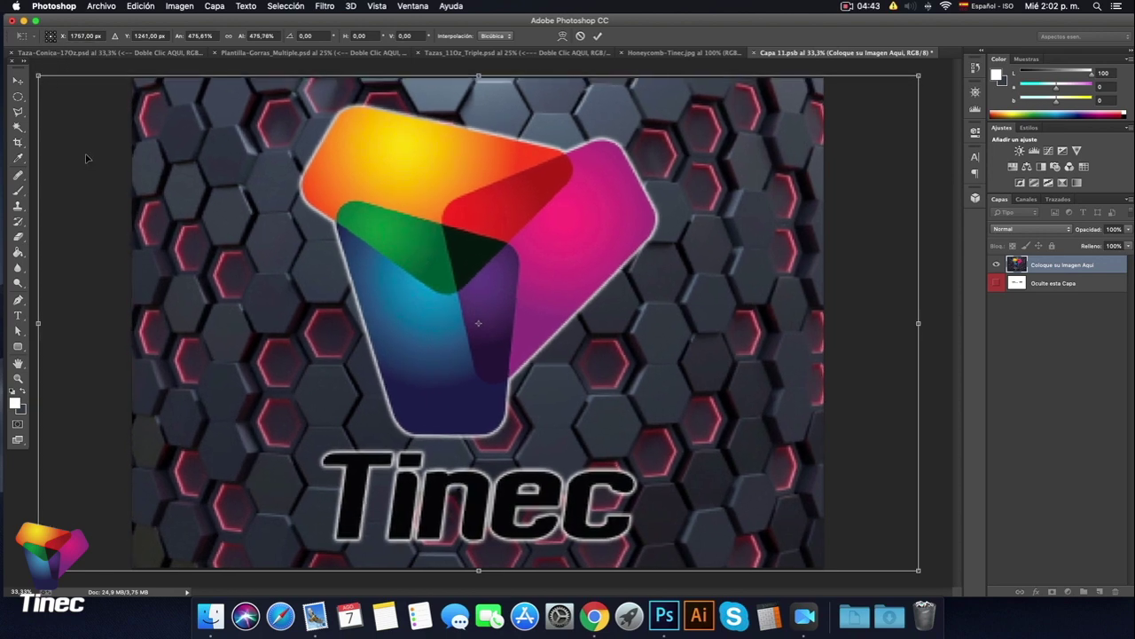
key(Return)
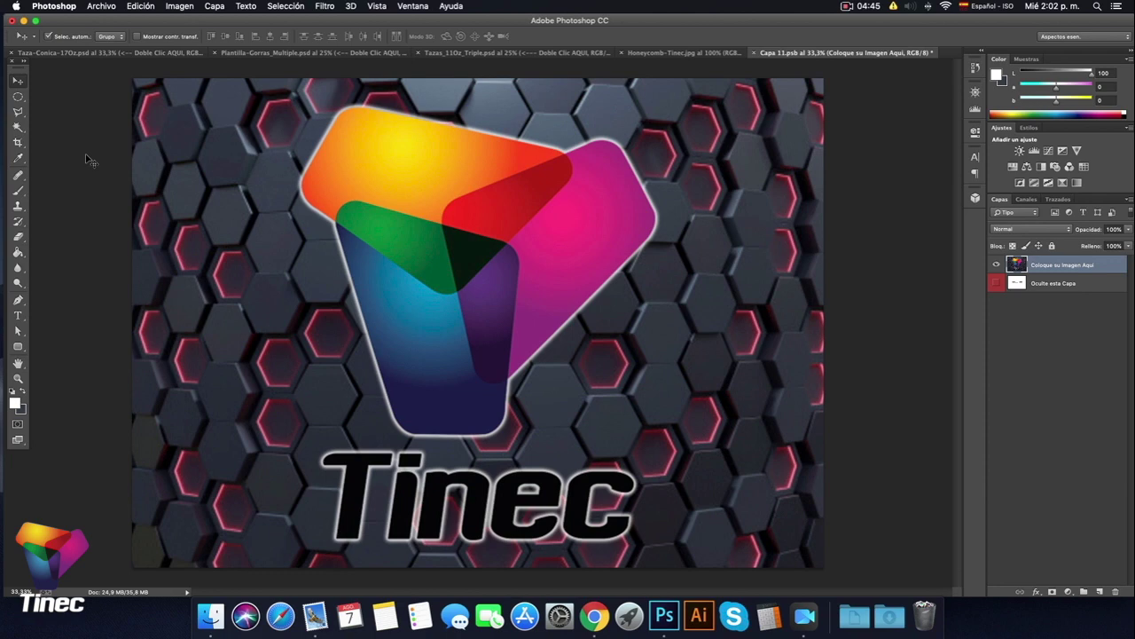
click(105, 8)
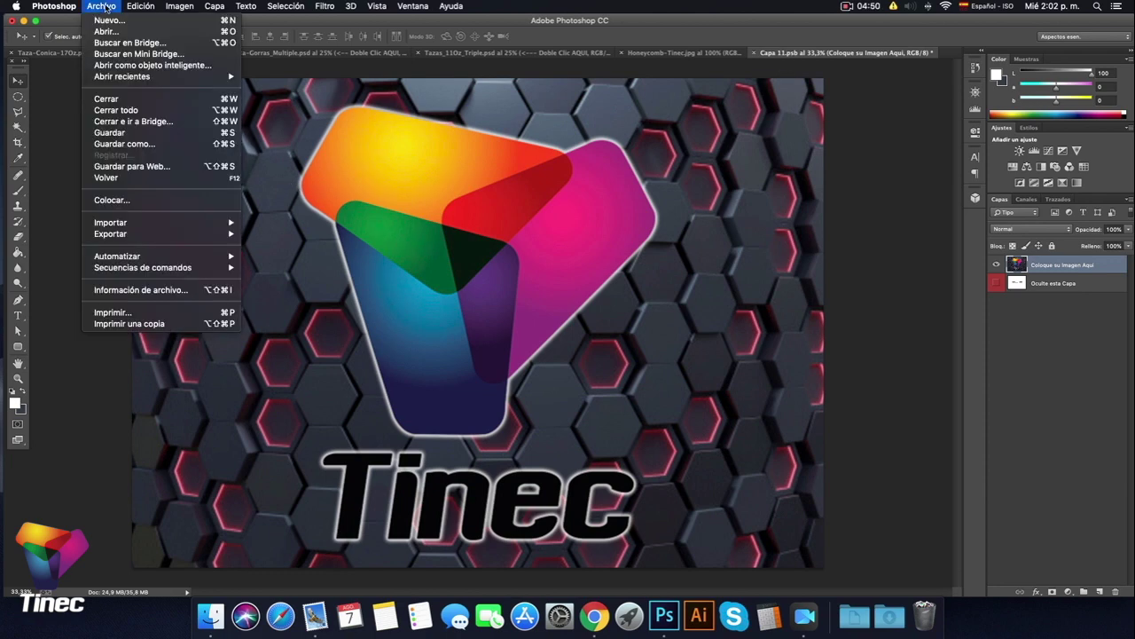
Save Capa 11.psb and check the Tinec wrap on the Taza-Conica-17Oz template.
click(115, 133)
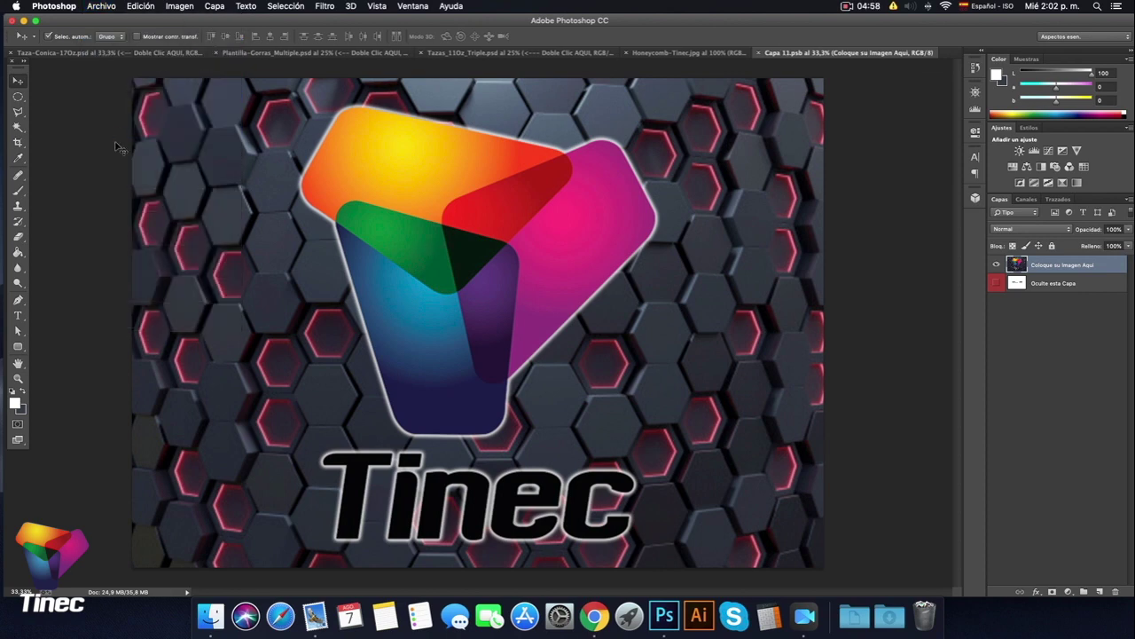
click(81, 55)
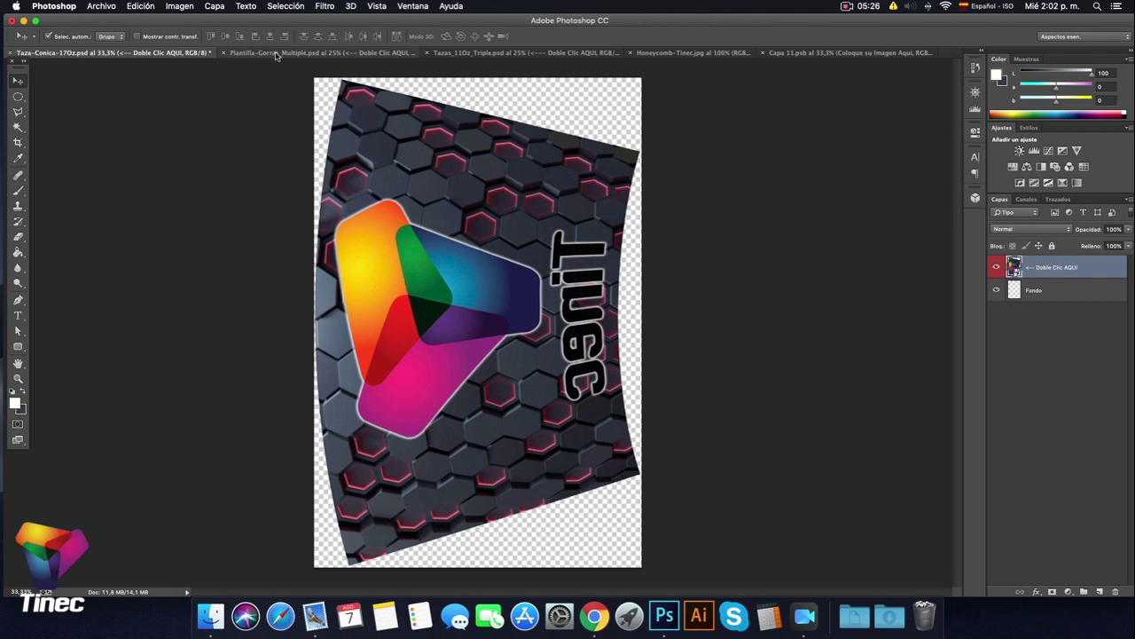
Review the Tinec logo on every cap panel, then bring up the Tazas_11Oz_Triple template.
click(291, 56)
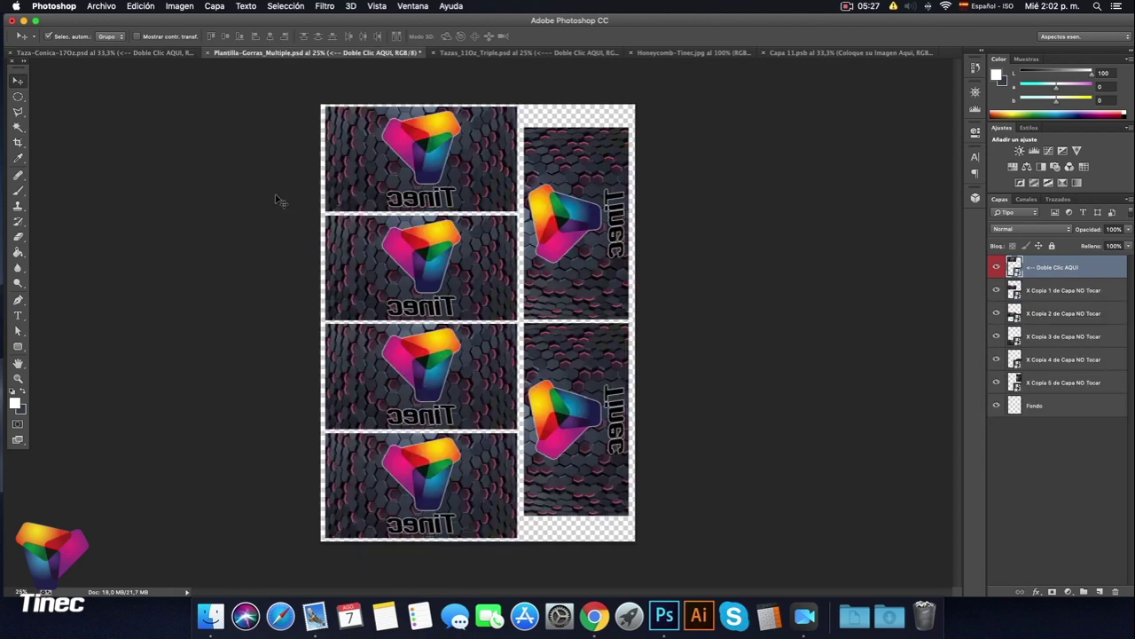
click(515, 54)
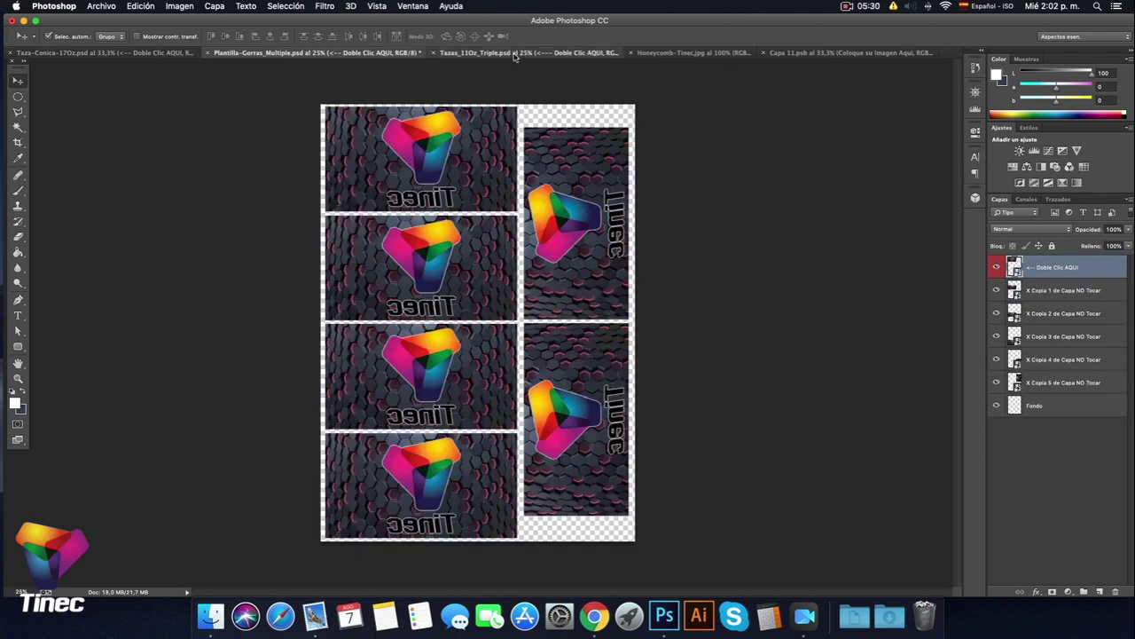